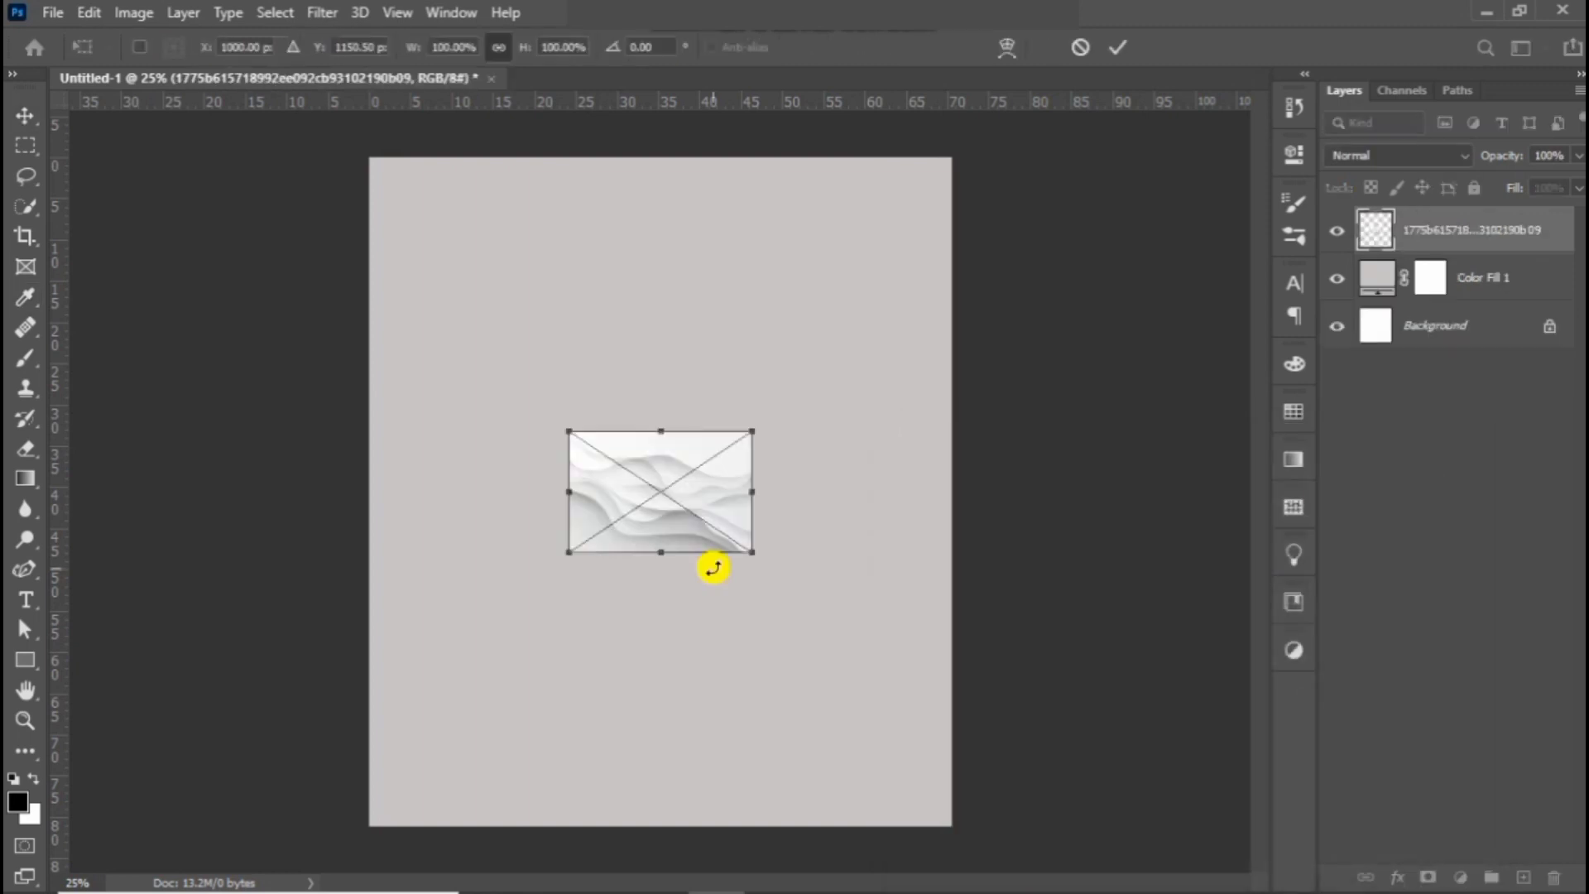
- Rotate the placed wave texture to vertical, about -90°, and enlarge and position it to cover nearly the whole canvas
left_click_drag(569, 631, 809, 574)
left_click_drag(691, 303, 752, 231)
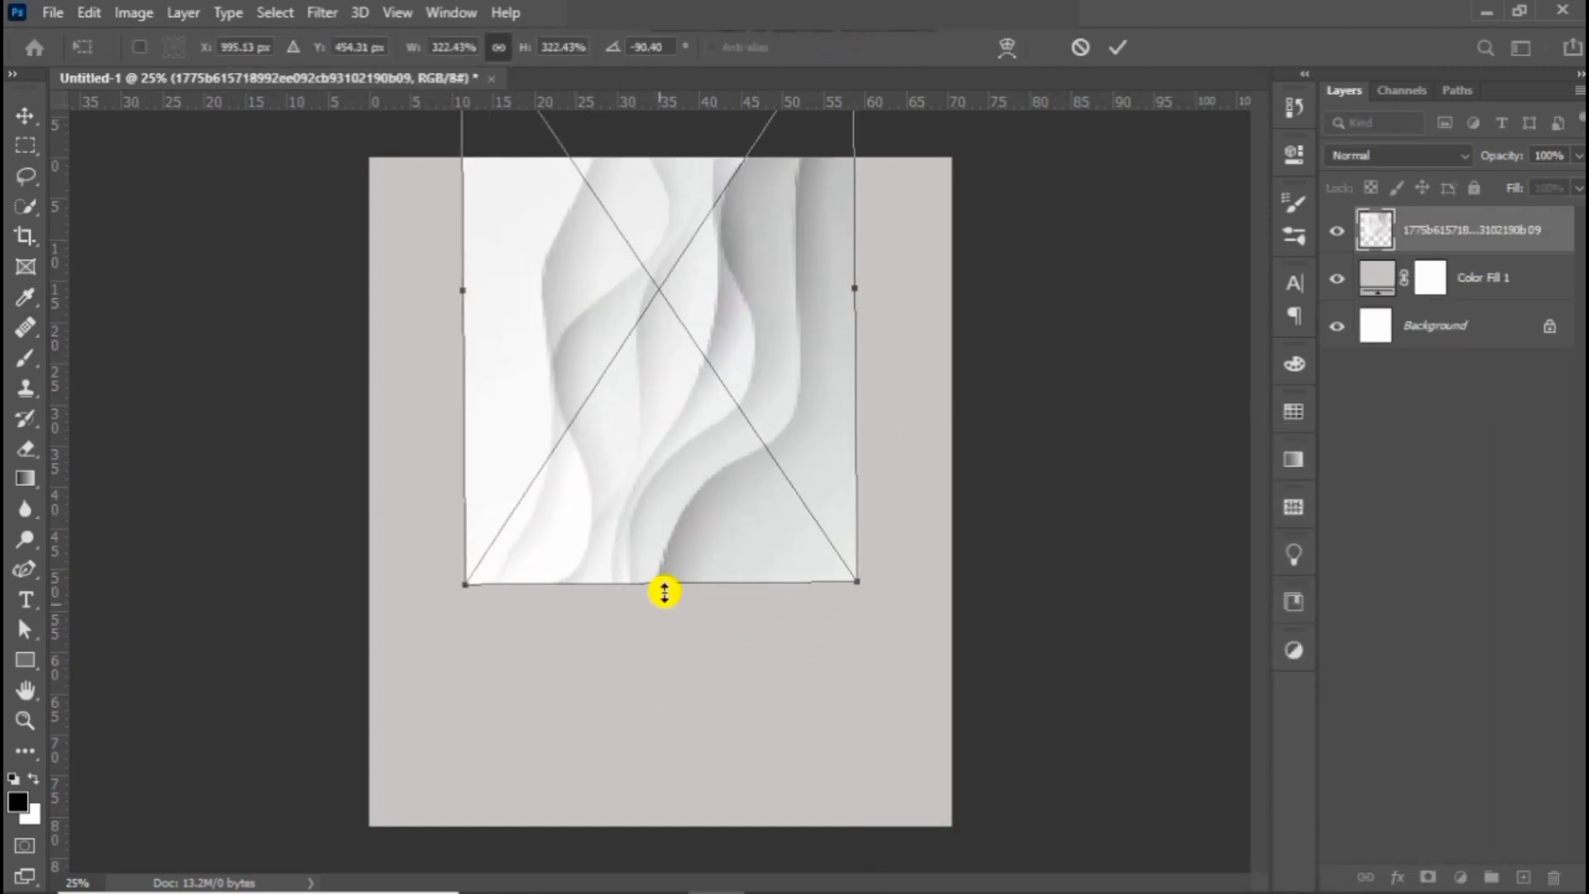
left_click_drag(663, 592, 662, 885)
left_click_drag(626, 678, 700, 579)
key("Return")
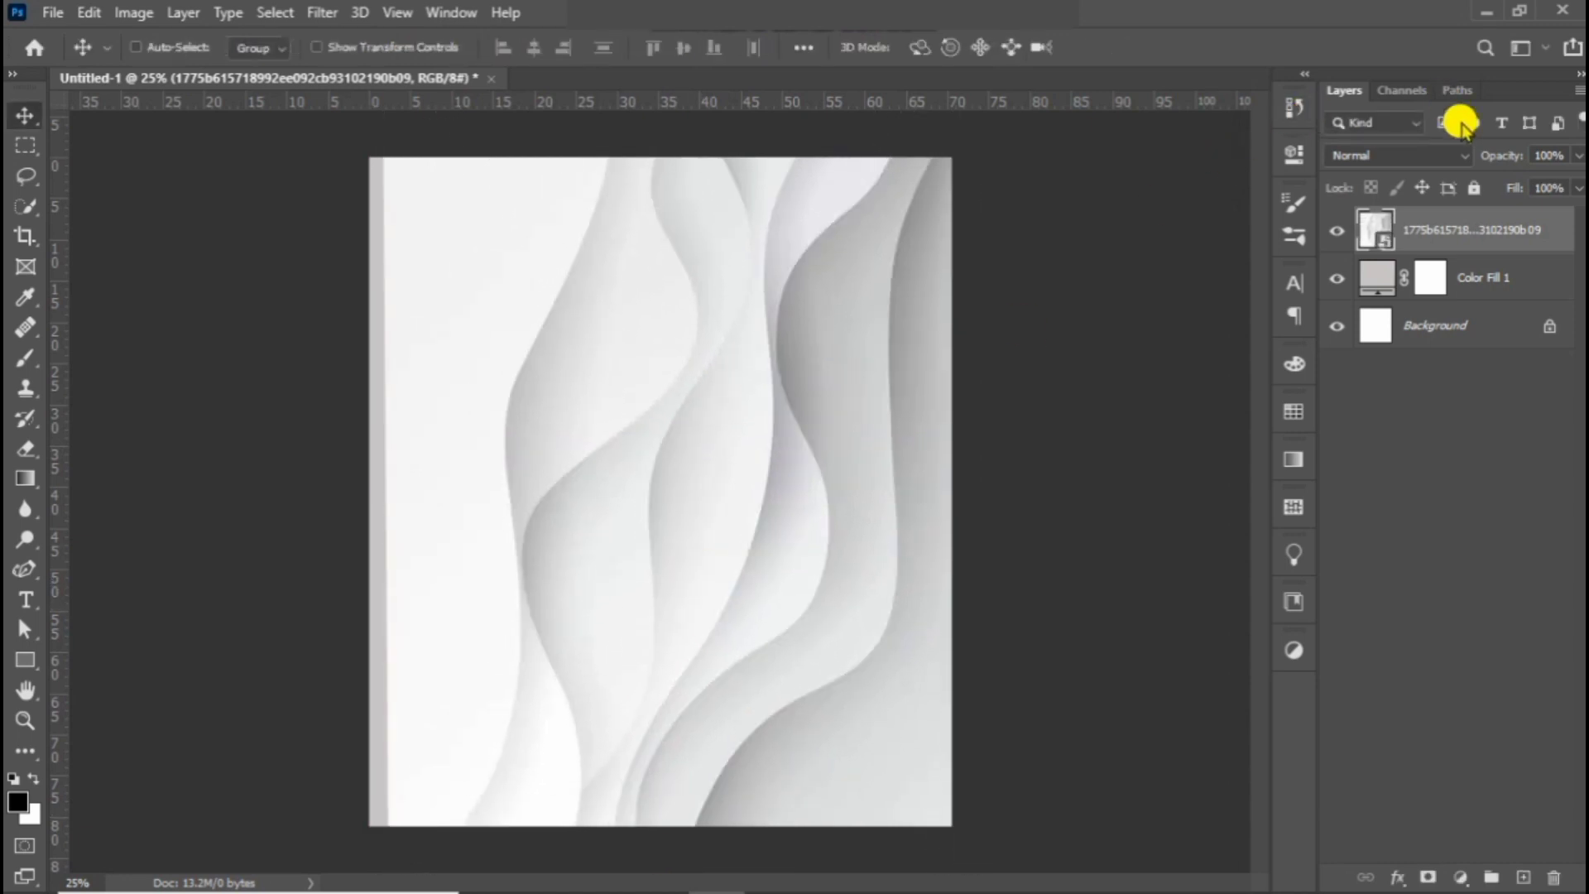
- Set the wave texture's blend mode to Divide and mask out its left edge with a soft black 1500 px brush
left_click(1453, 154)
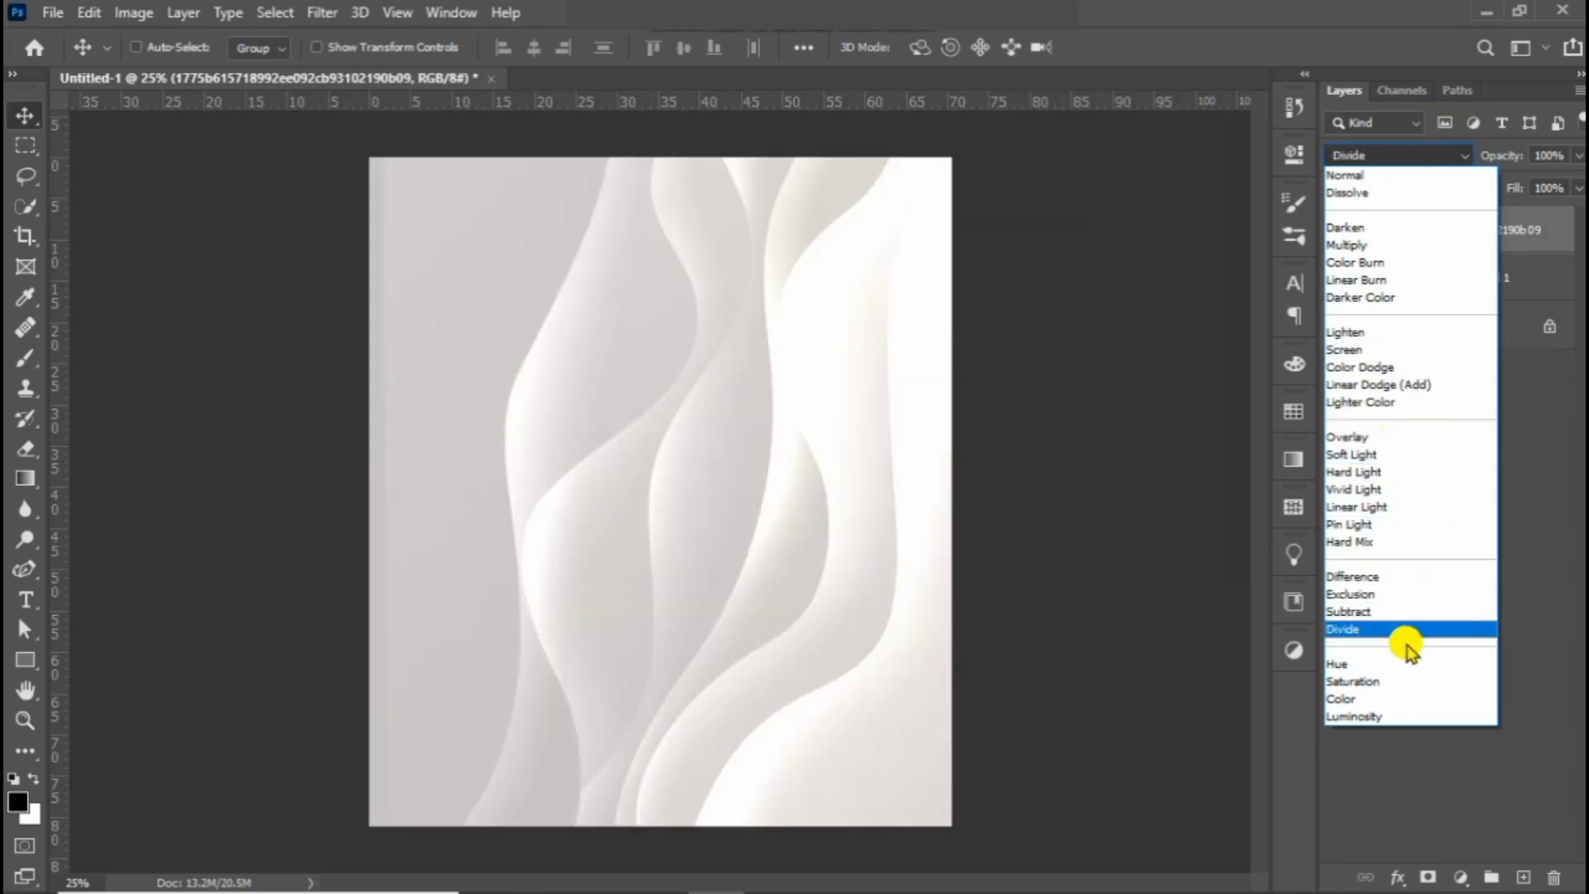
left_click(1407, 633)
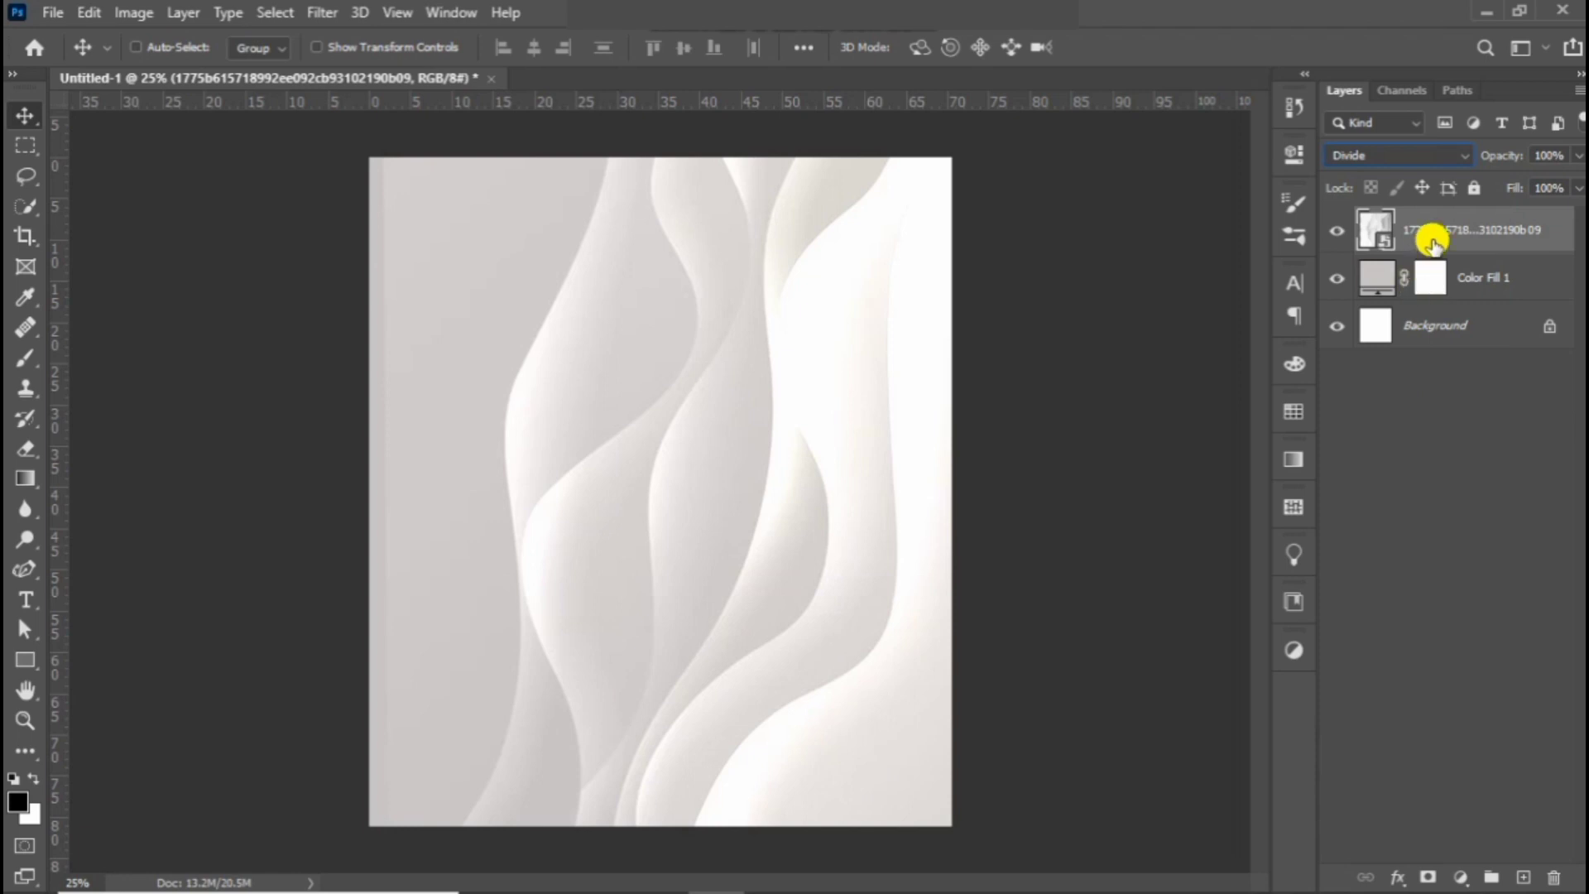
left_click(1427, 876)
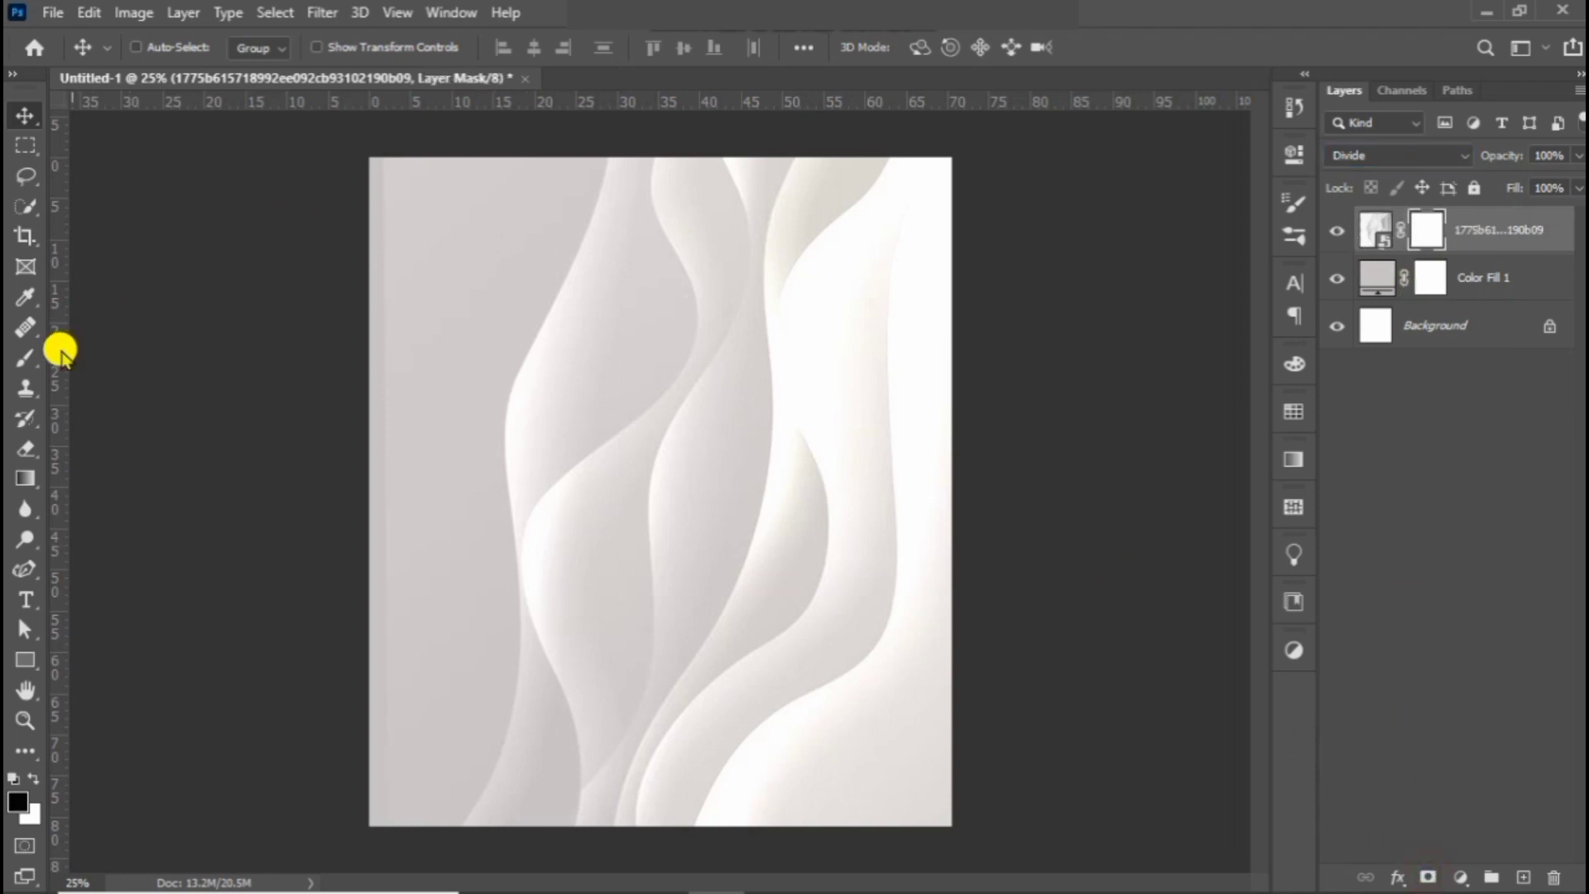
left_click(25, 358)
left_click_drag(355, 252, 215, 783)
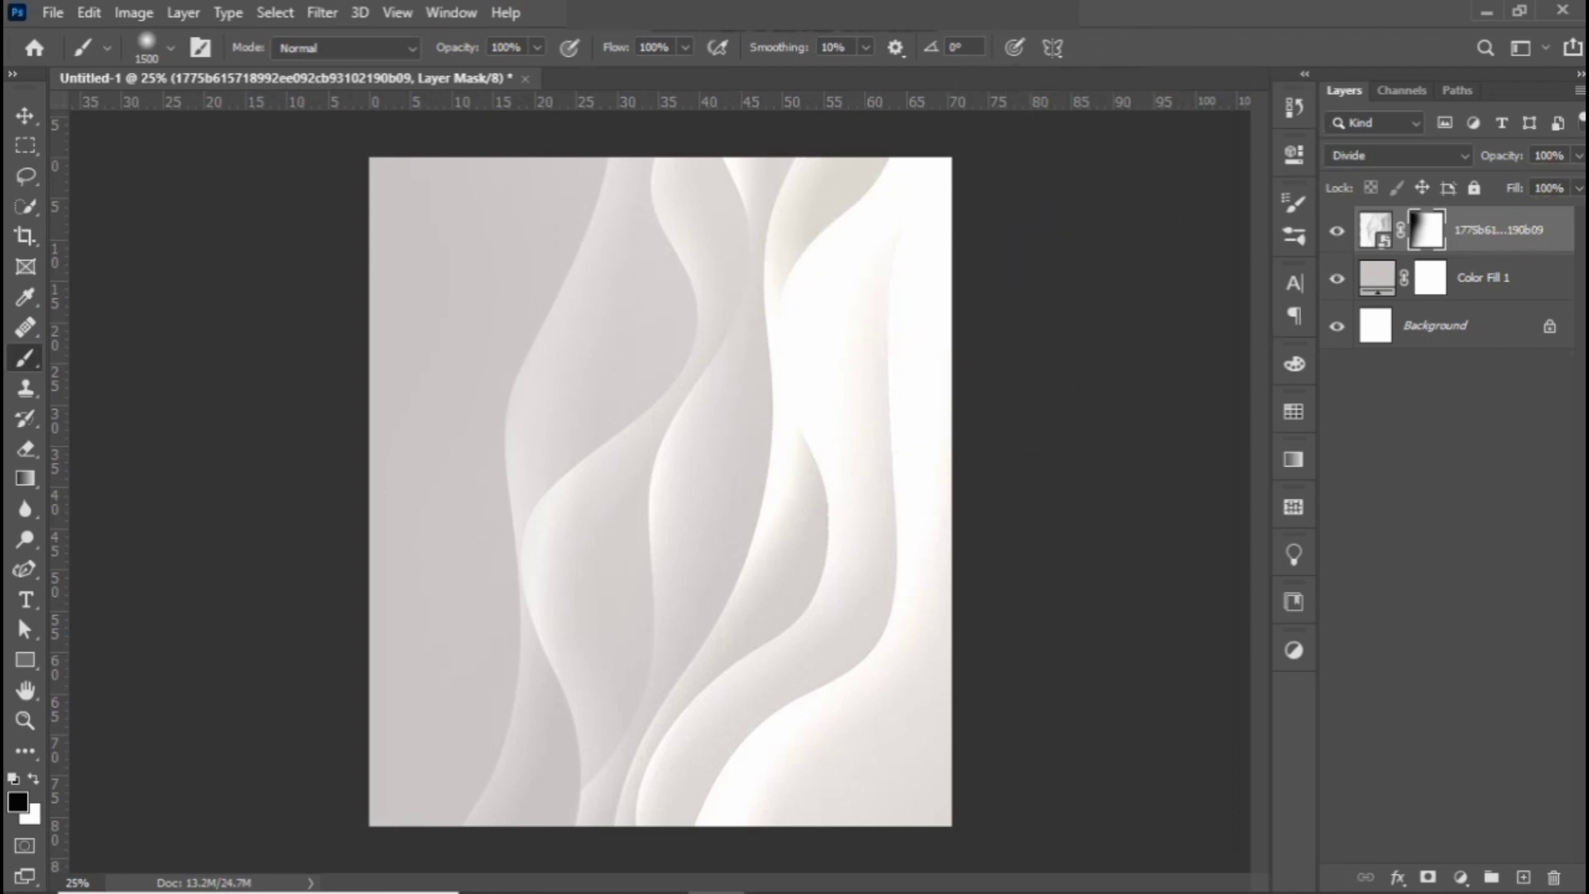
- Lower the wave texture layer's opacity to 29%
left_click_drag(1578, 155, 1502, 186)
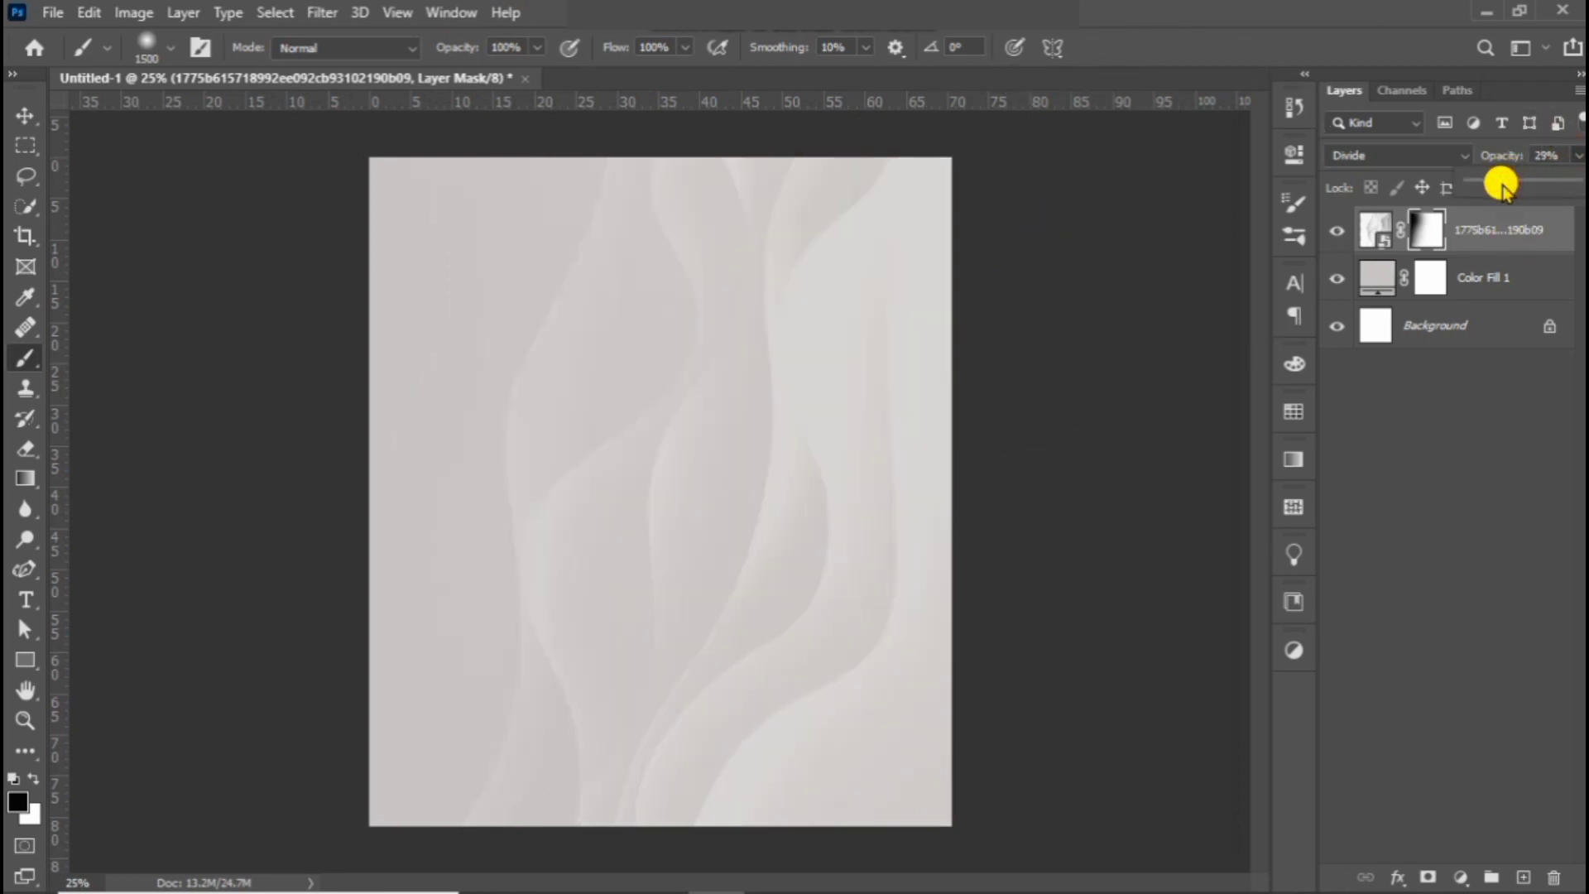
left_click(1576, 157)
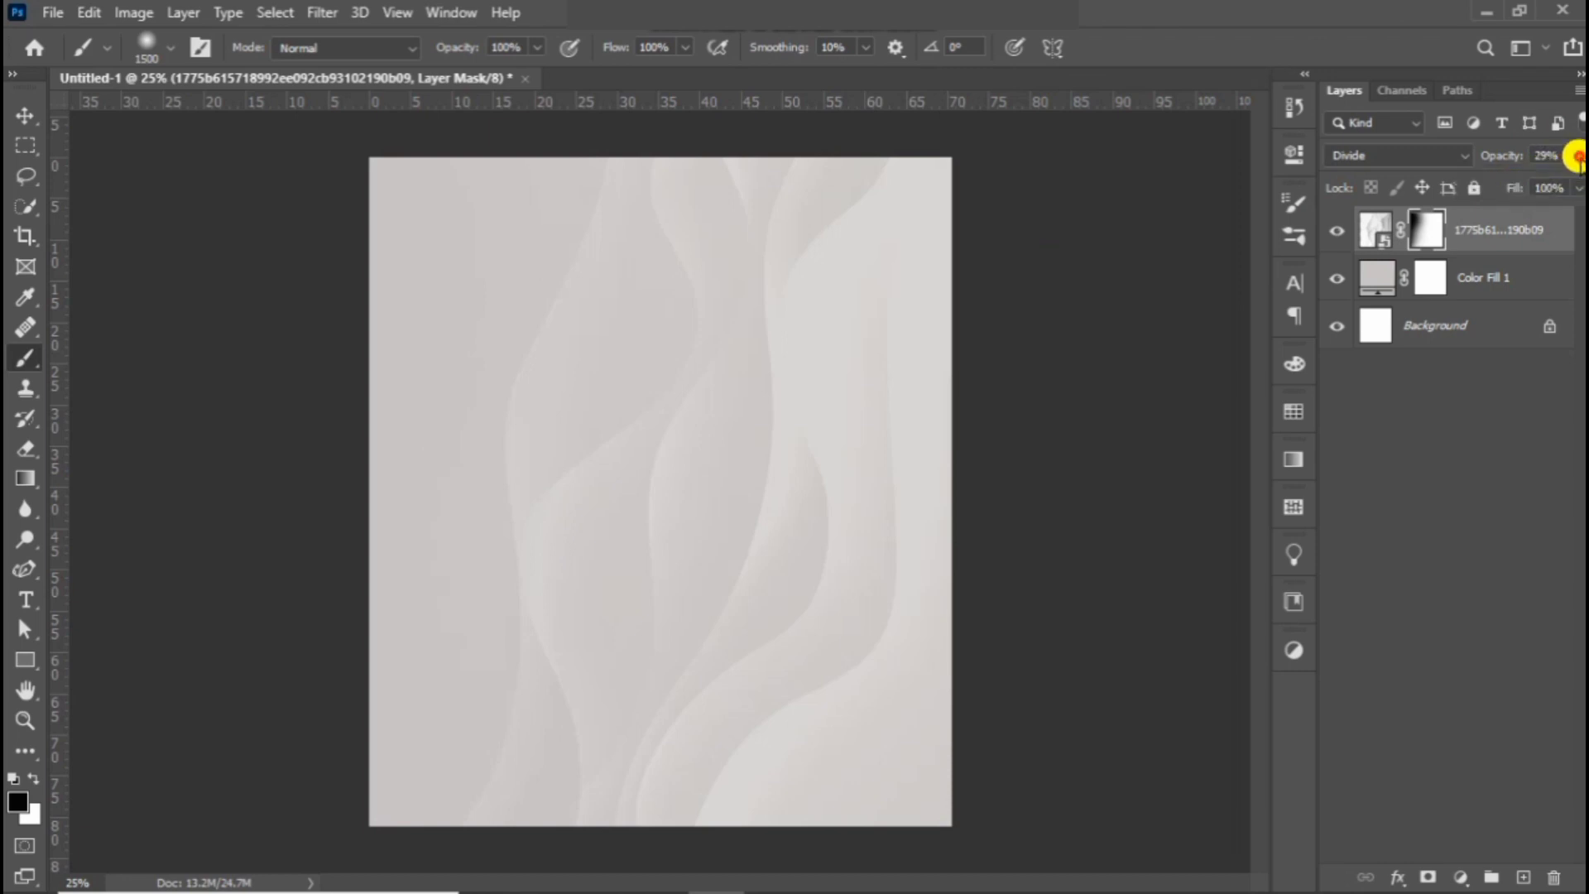
left_click(13, 113)
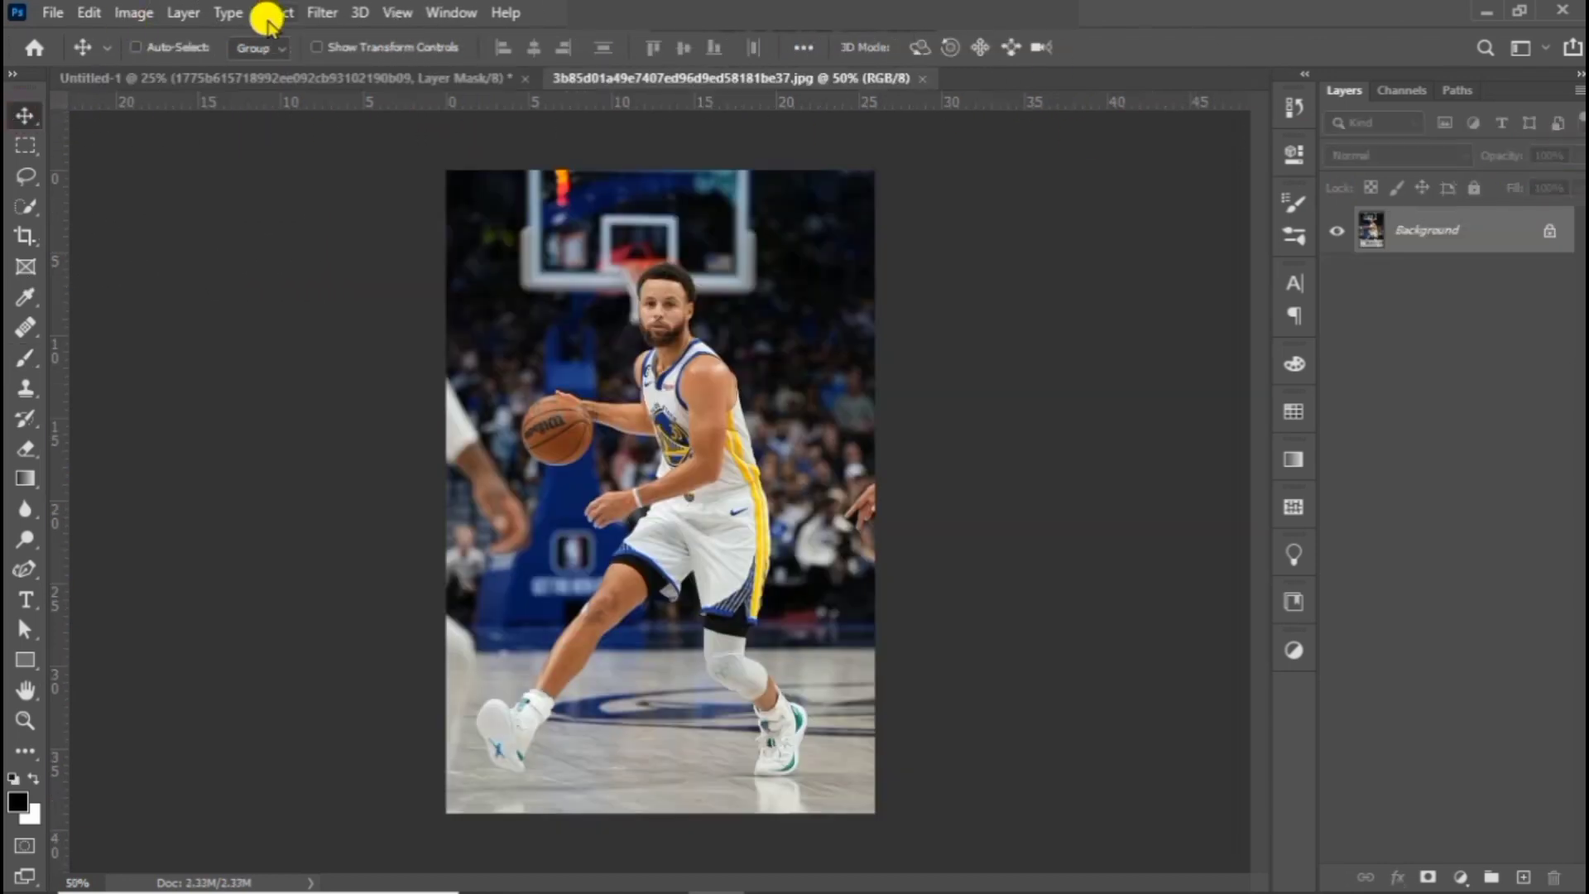
- Select the basketball player as the photo's subject and hide the arena background with a layer mask
left_click(264, 13)
left_click(305, 280)
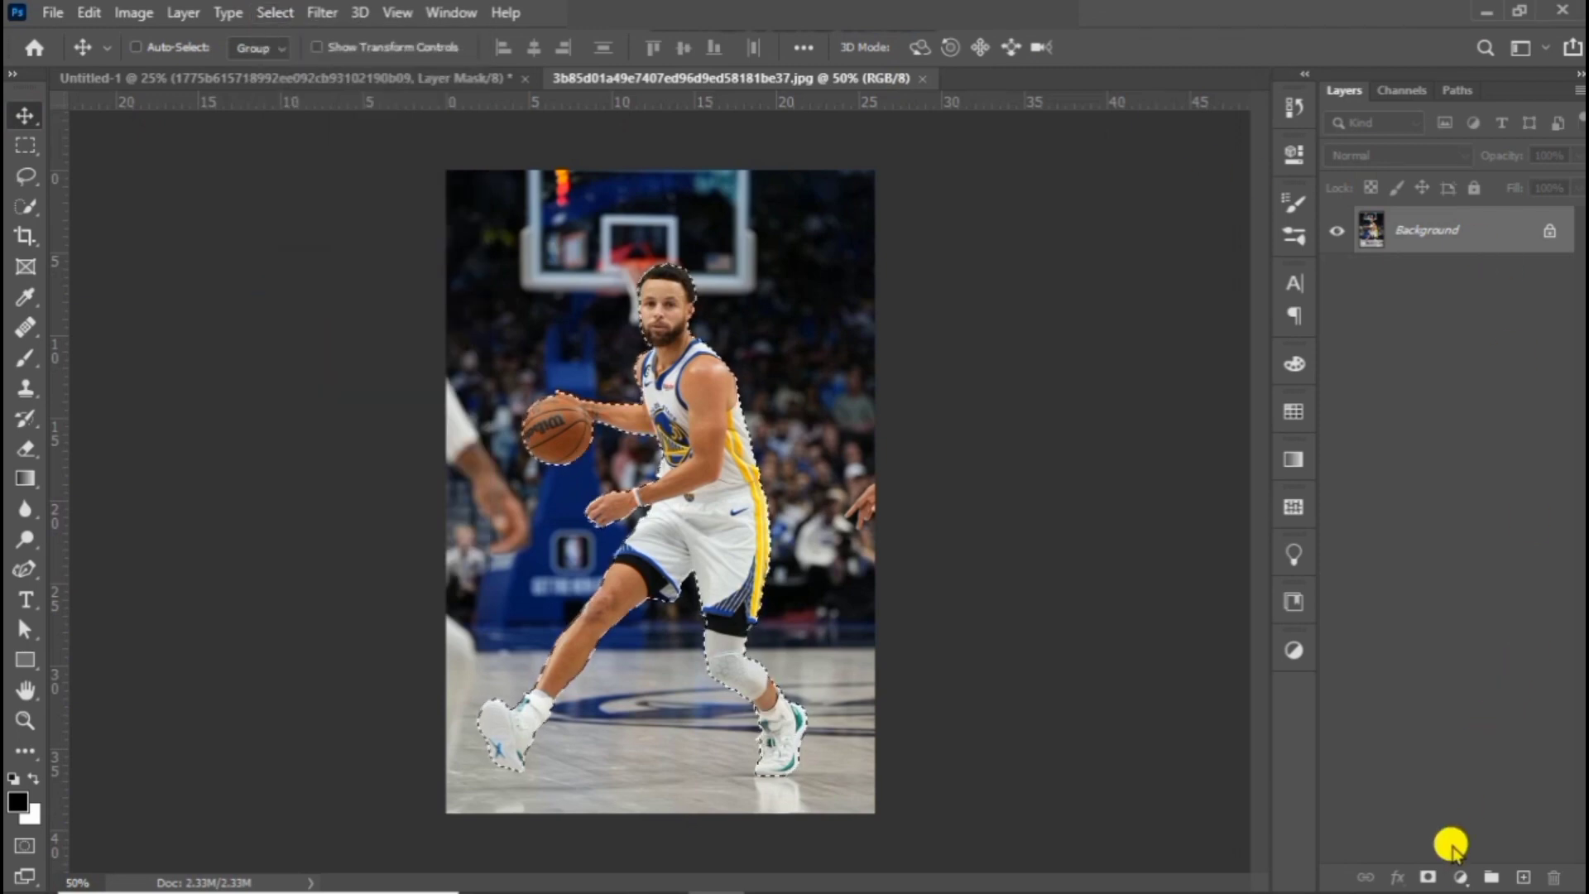
left_click(1432, 875)
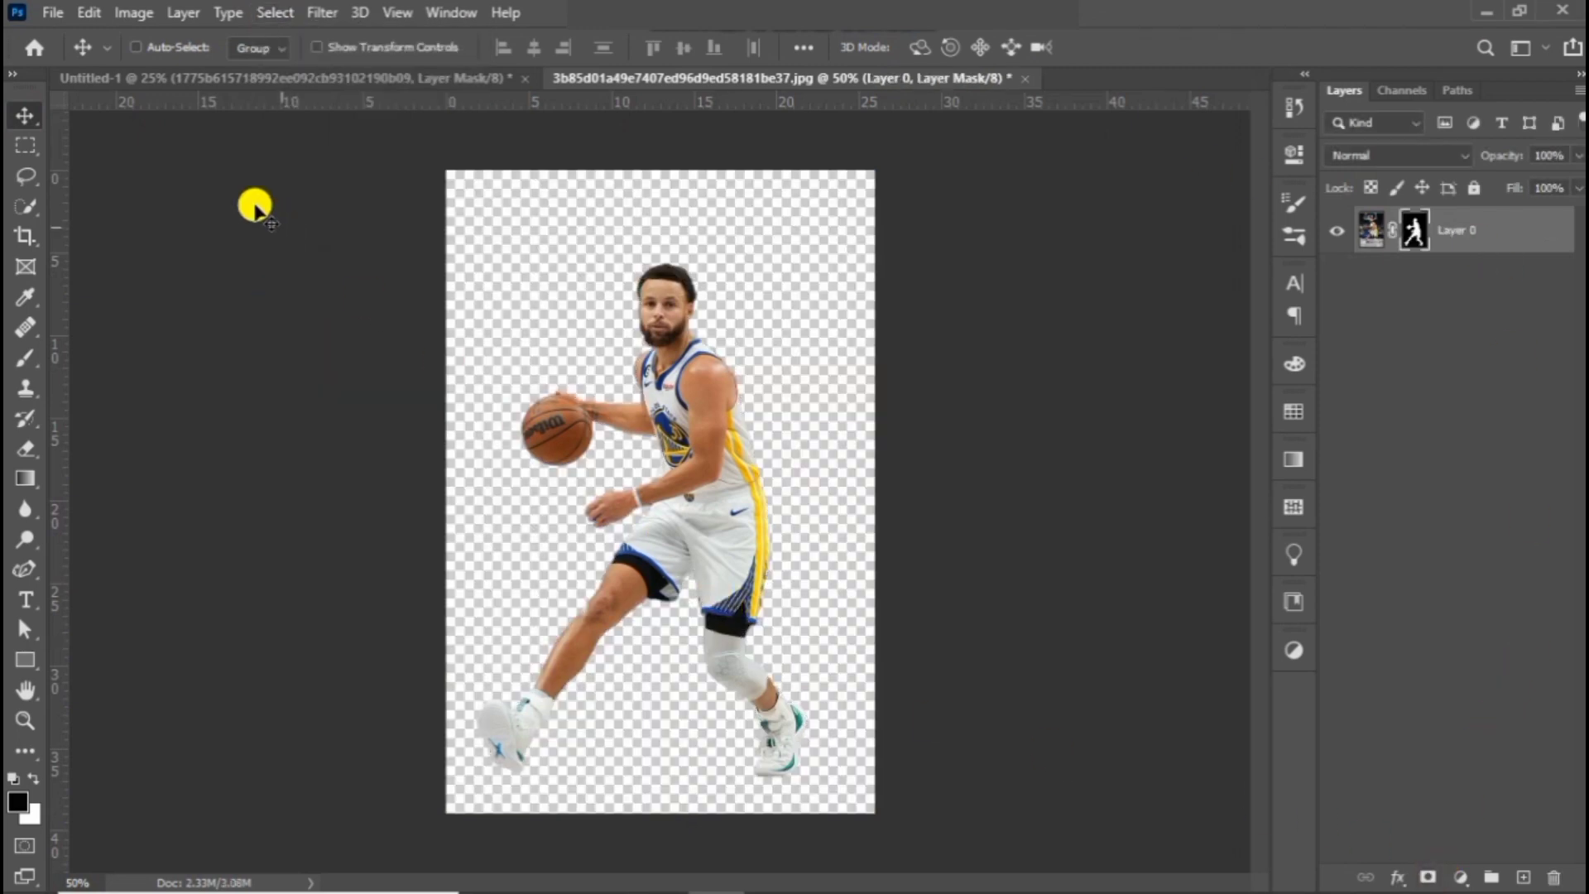
- Convert the cut-out player to a smart object and bring it into the Untitled-1 document, near the canvas centre
right_click(1450, 226)
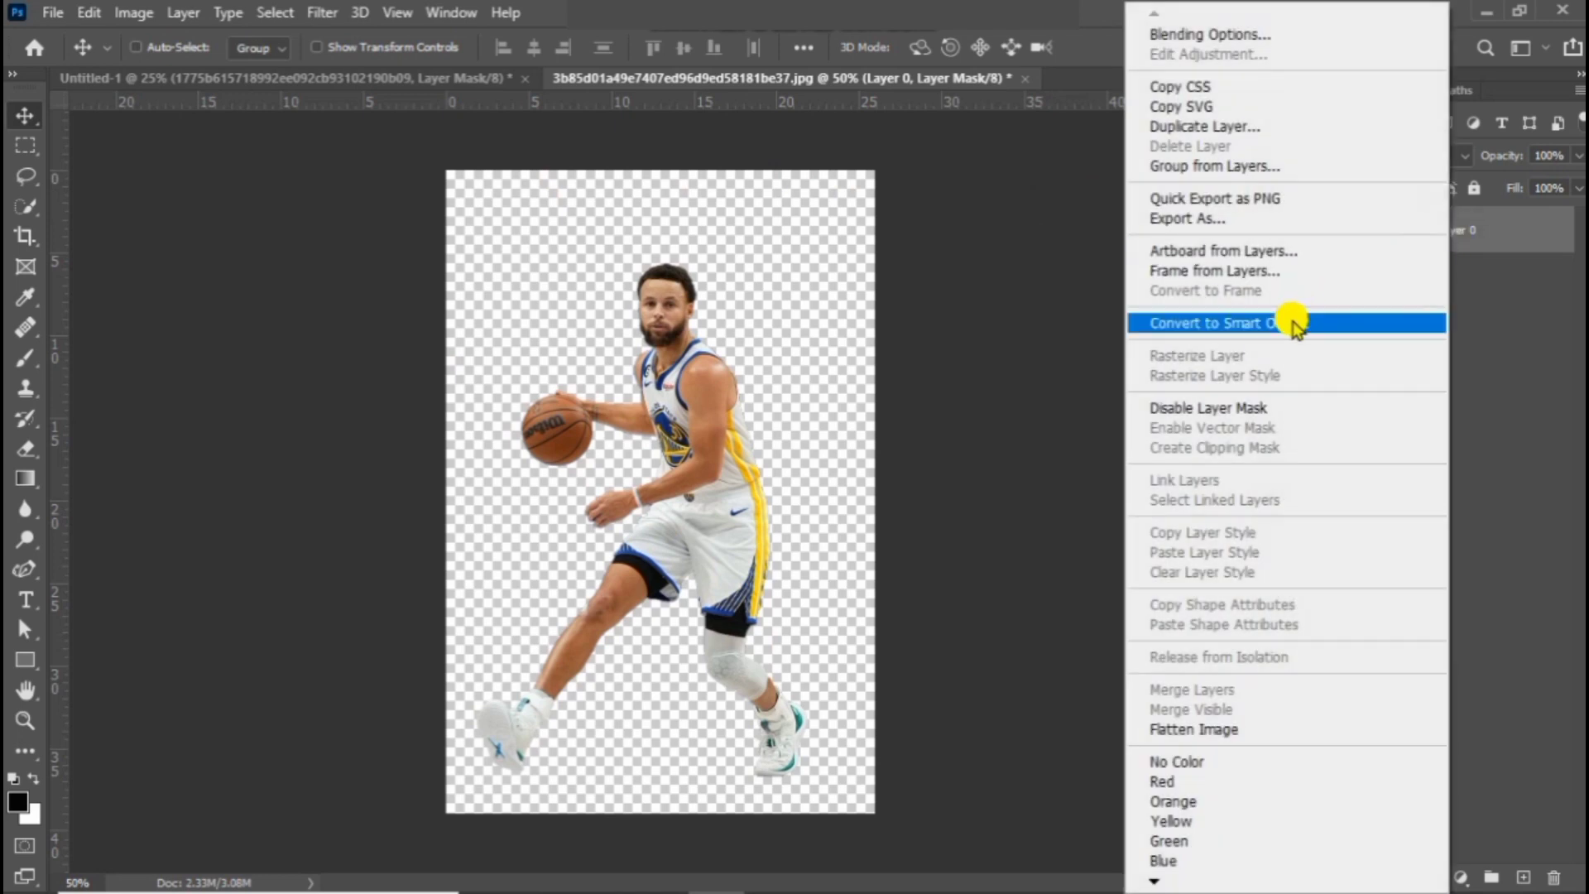
left_click(1288, 319)
mouse_move(656, 549)
left_mouse_down()
mouse_move(312, 170)
mouse_move(369, 81)
left_mouse_up()
left_click_drag(654, 495, 658, 569)
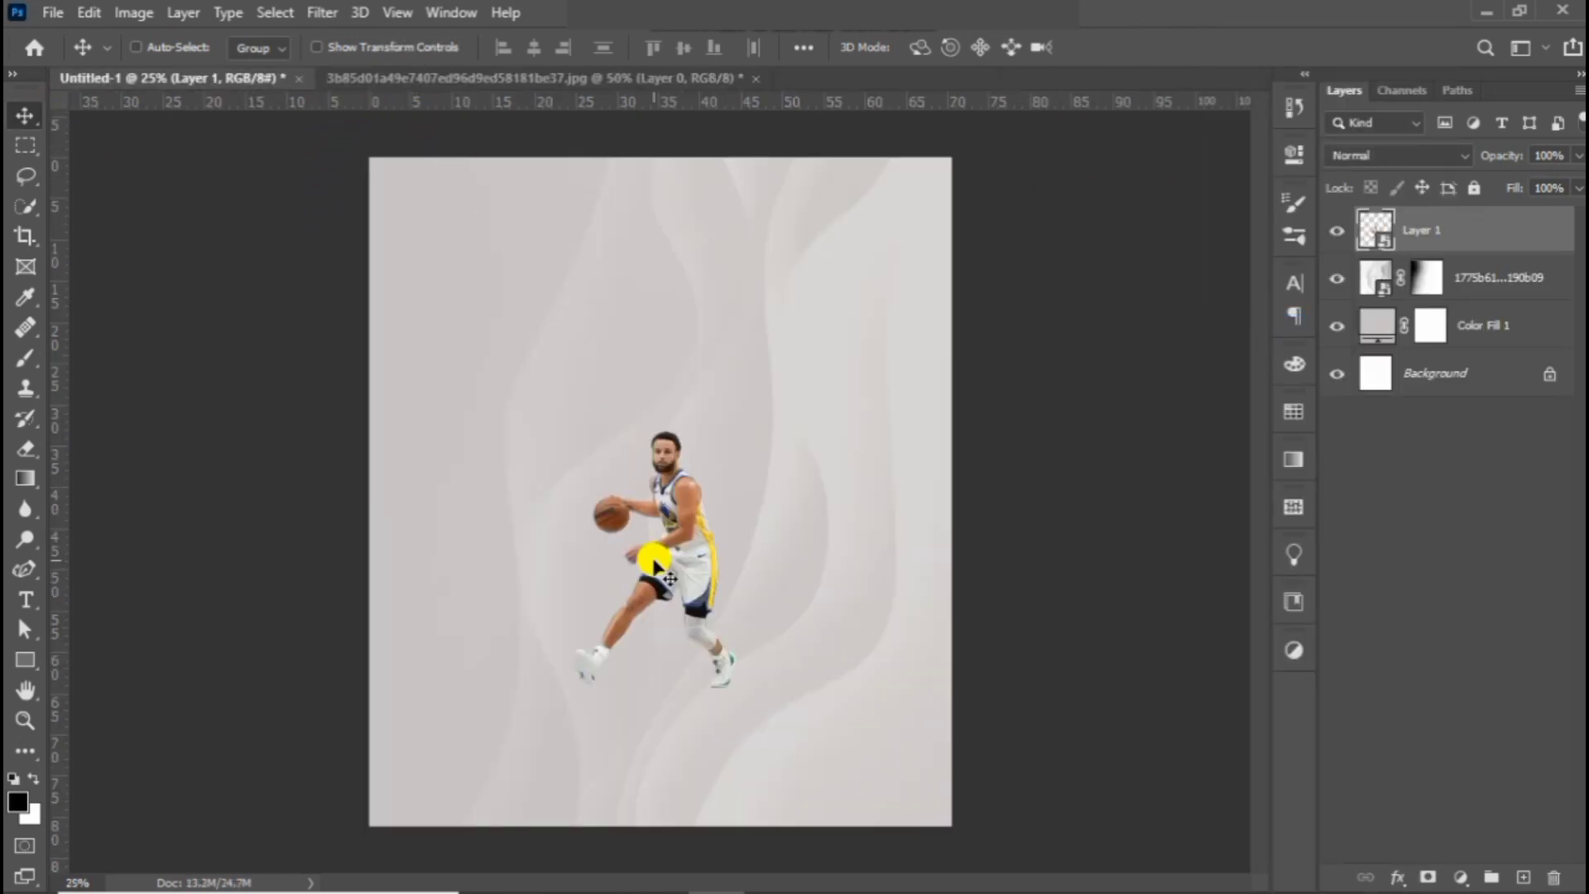
- Scale the player up to about 176.55% and position him in the lower middle of the poster
key("ctrl")
key("ctrl+t")
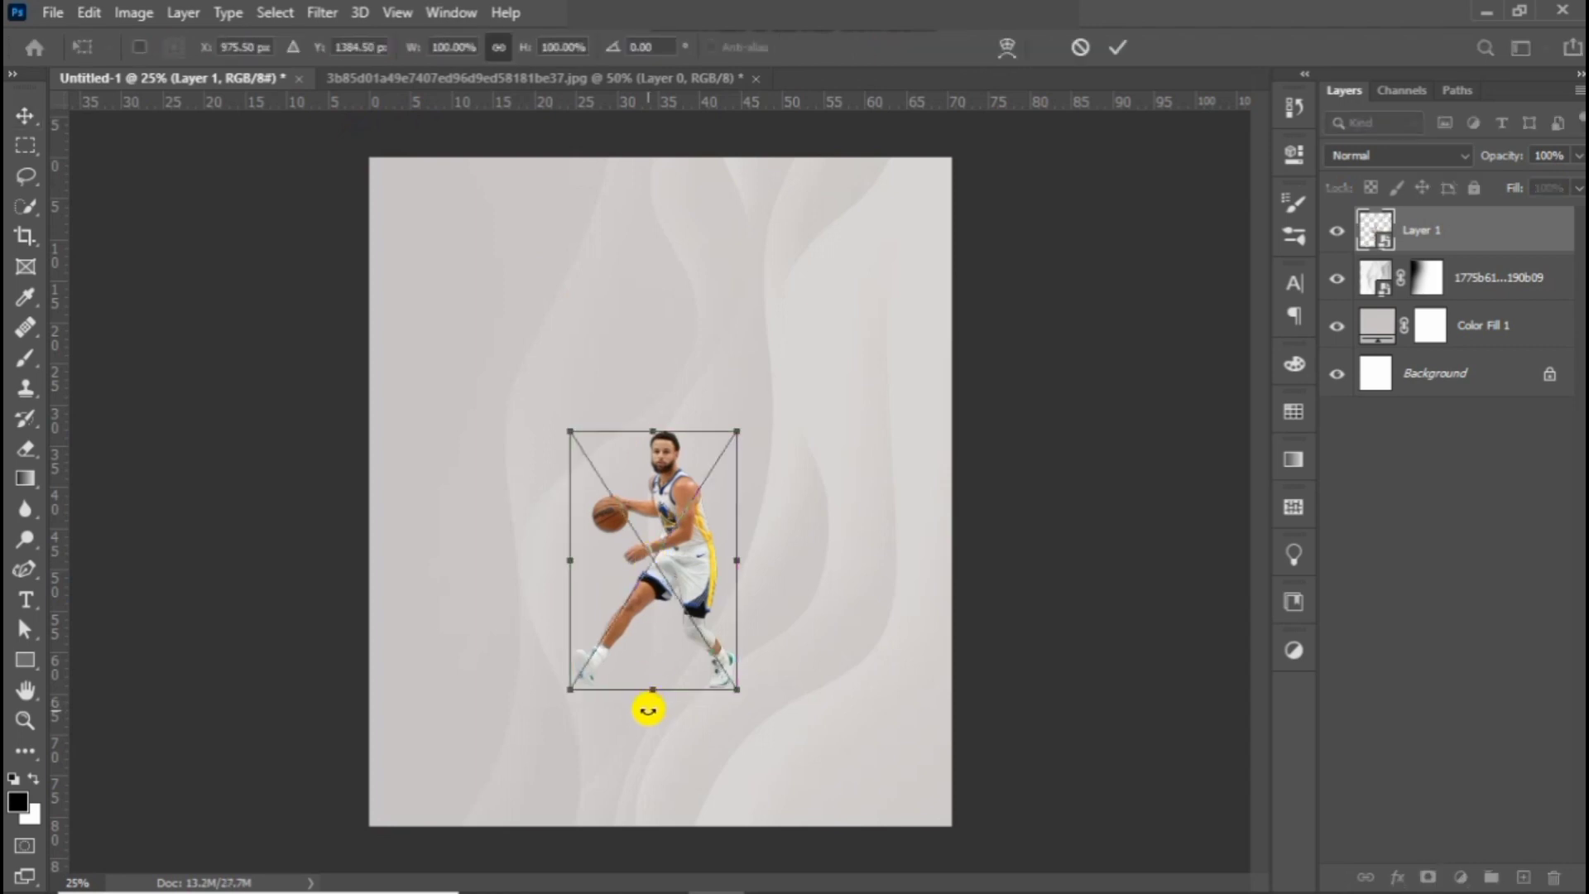
left_click_drag(671, 747, 713, 682)
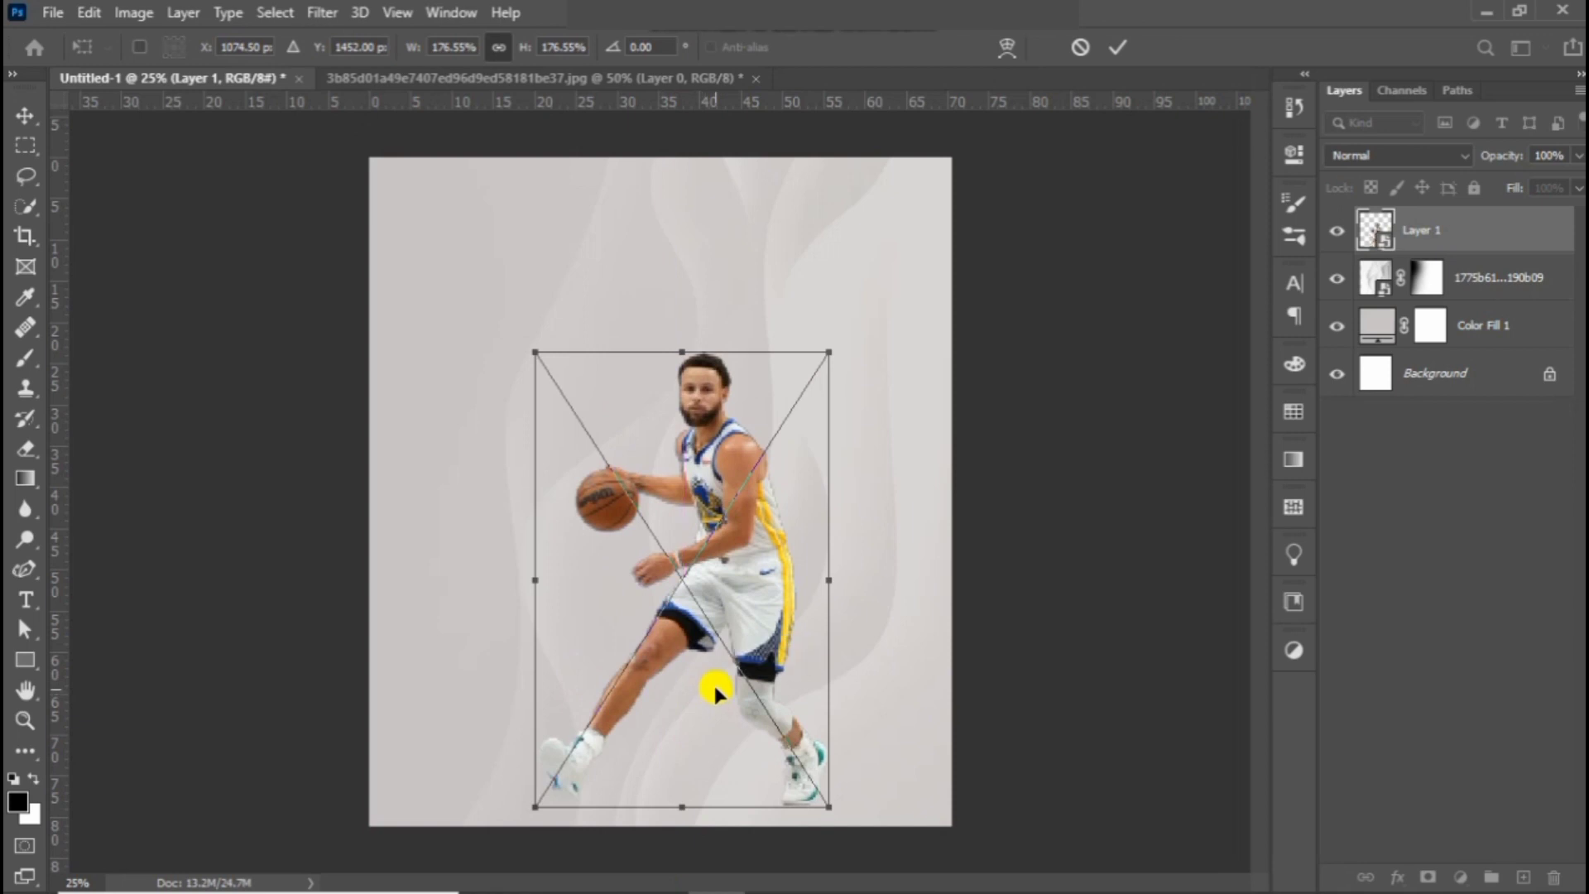
key("Return")
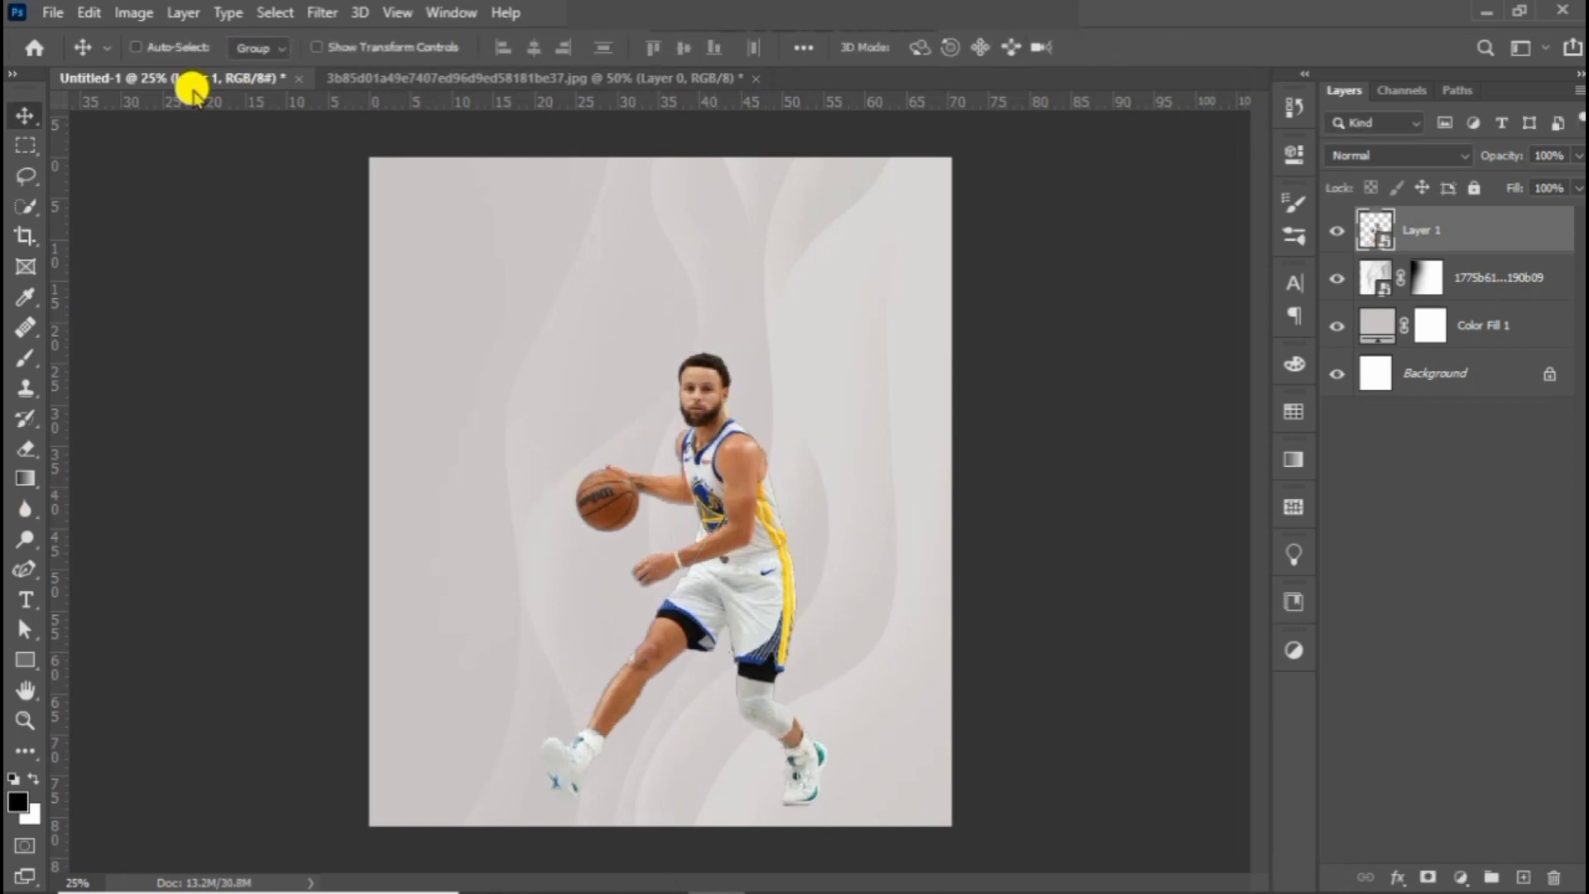
- Lasso the player's head and shoulders, copy them to a new layer, and place that layer beneath Layer 1
left_click(29, 173)
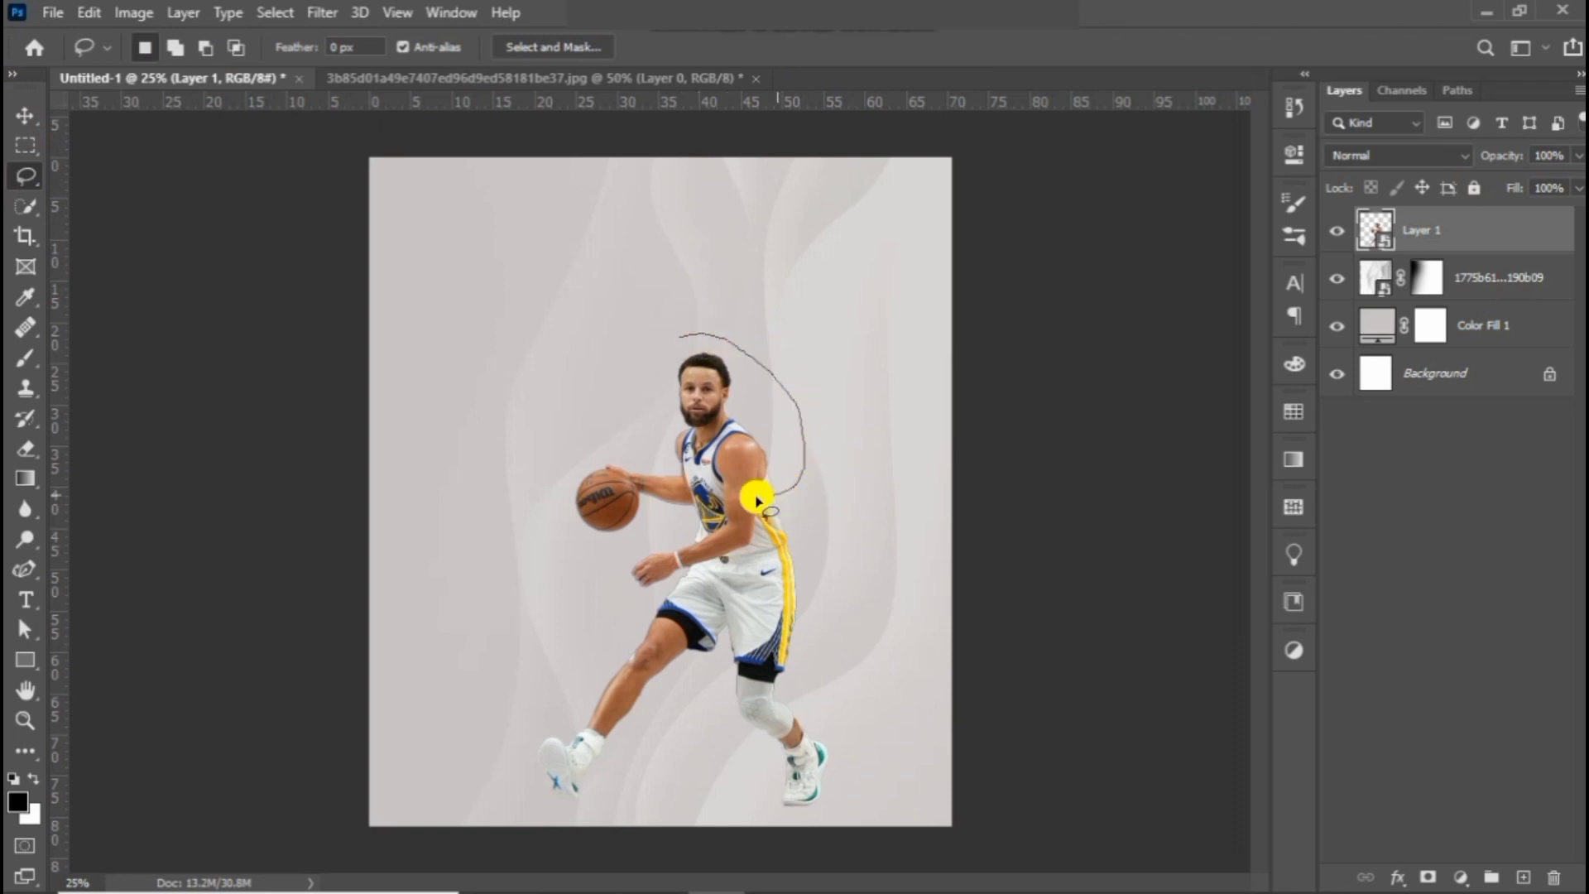
left_click_drag(758, 500, 698, 490)
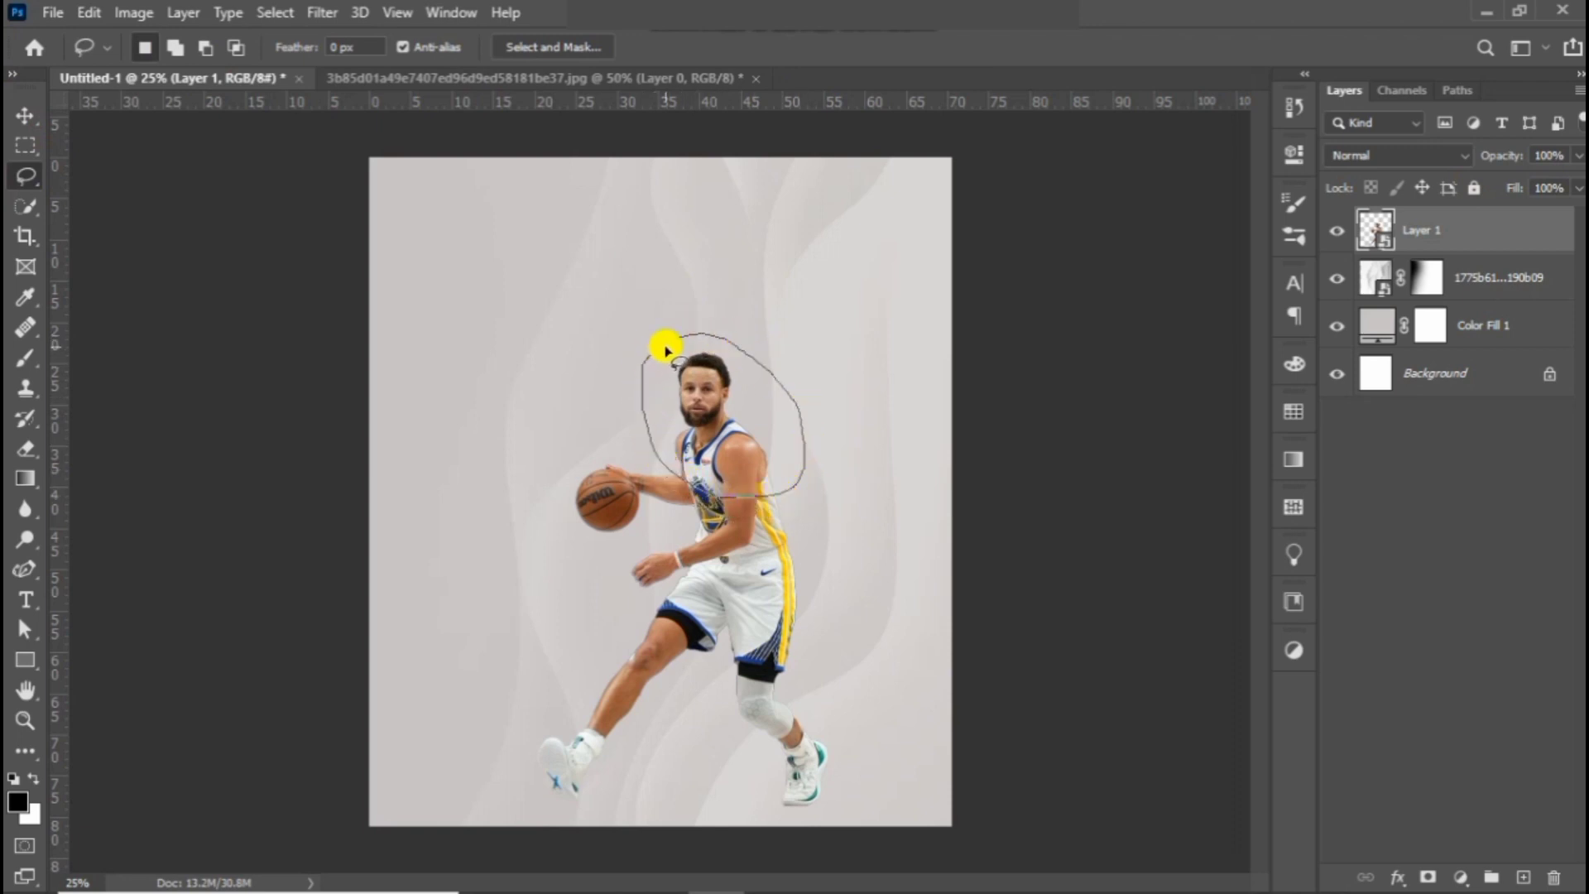
left_click_drag(667, 351, 665, 348)
key("ctrl+j")
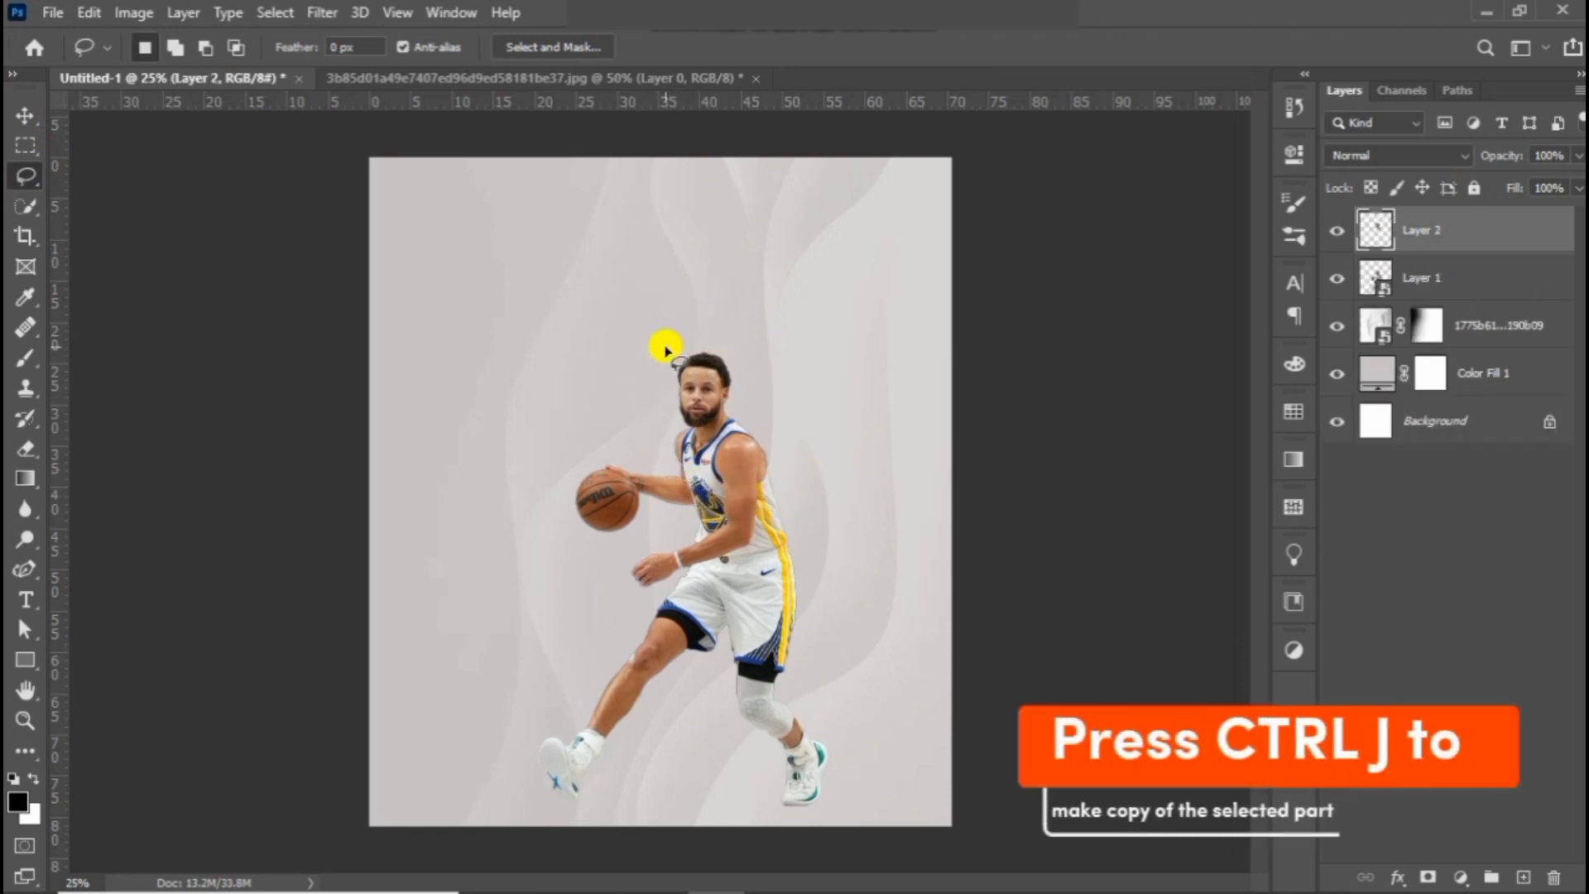
left_click_drag(1444, 230, 1461, 290)
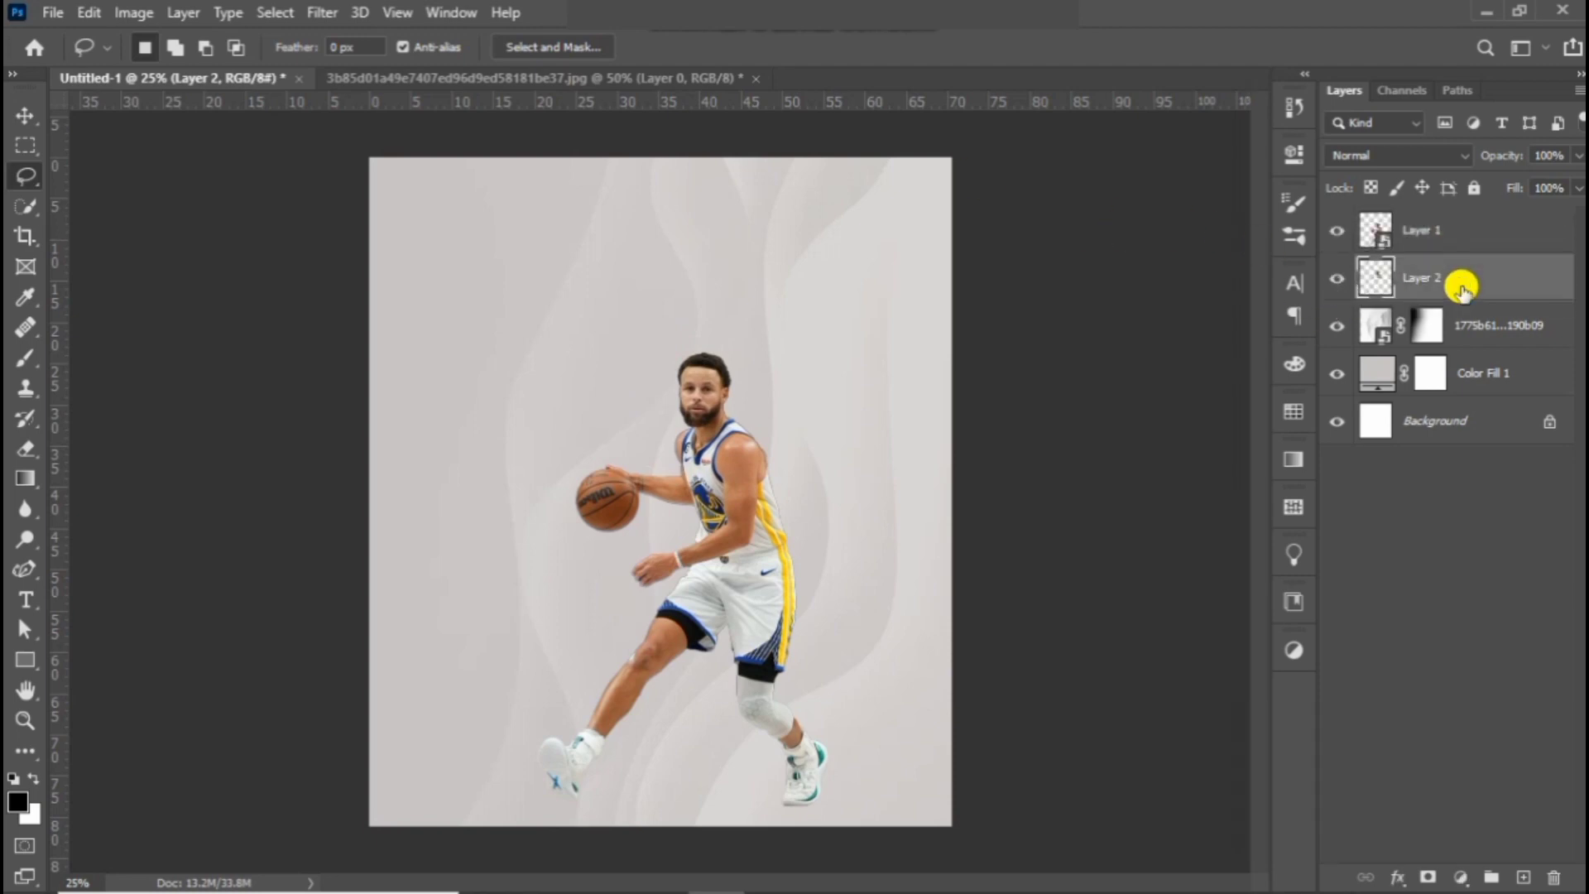
- Enlarge the head-and-shoulders copy into a big portrait and position it behind the player, up and to his left
key("ctrl+t")
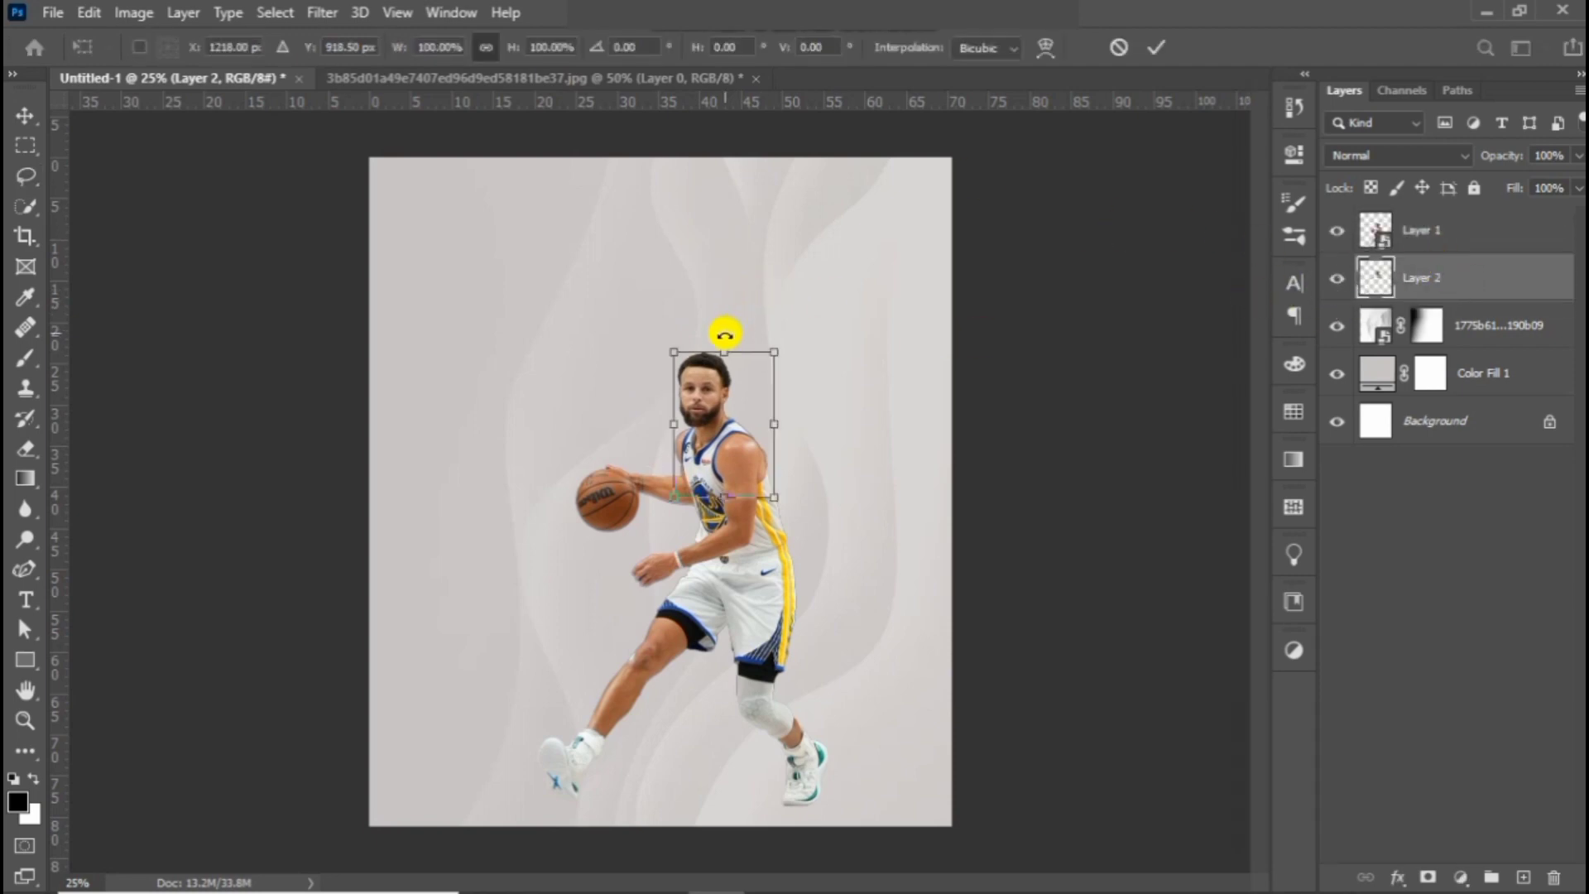
left_click_drag(725, 341, 755, 202)
left_click_drag(698, 400, 622, 488)
mouse_move(646, 254)
left_mouse_down()
mouse_move(647, 237)
mouse_move(662, 394)
left_mouse_up()
key("Return")
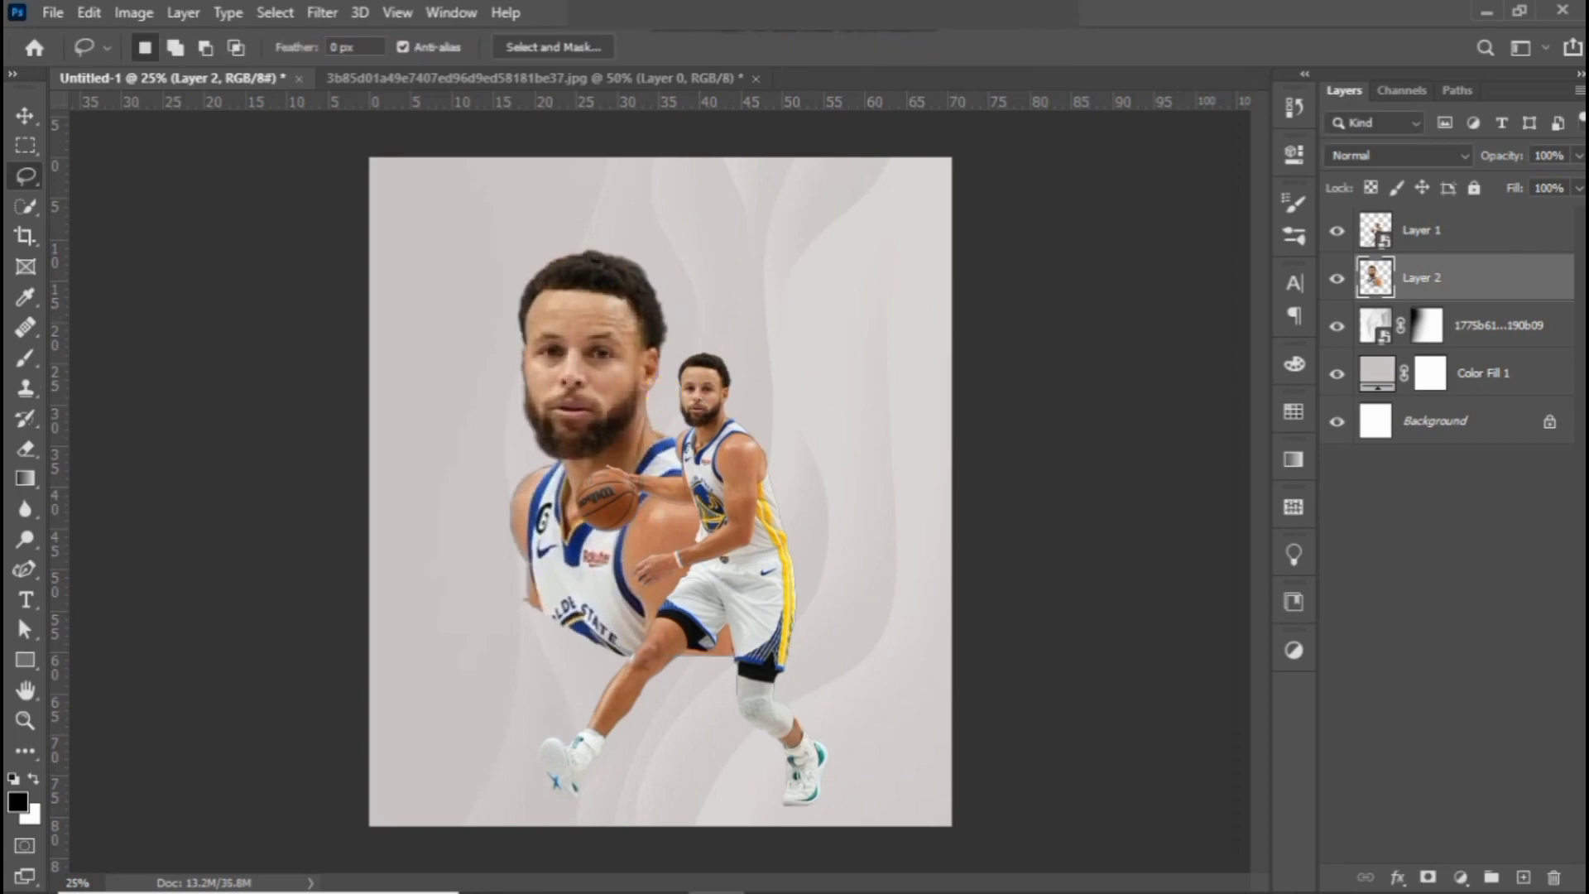
- Add a Black & White adjustment with Reds -24 and Blues -90, clipped to the large portrait layer
left_click(1461, 876)
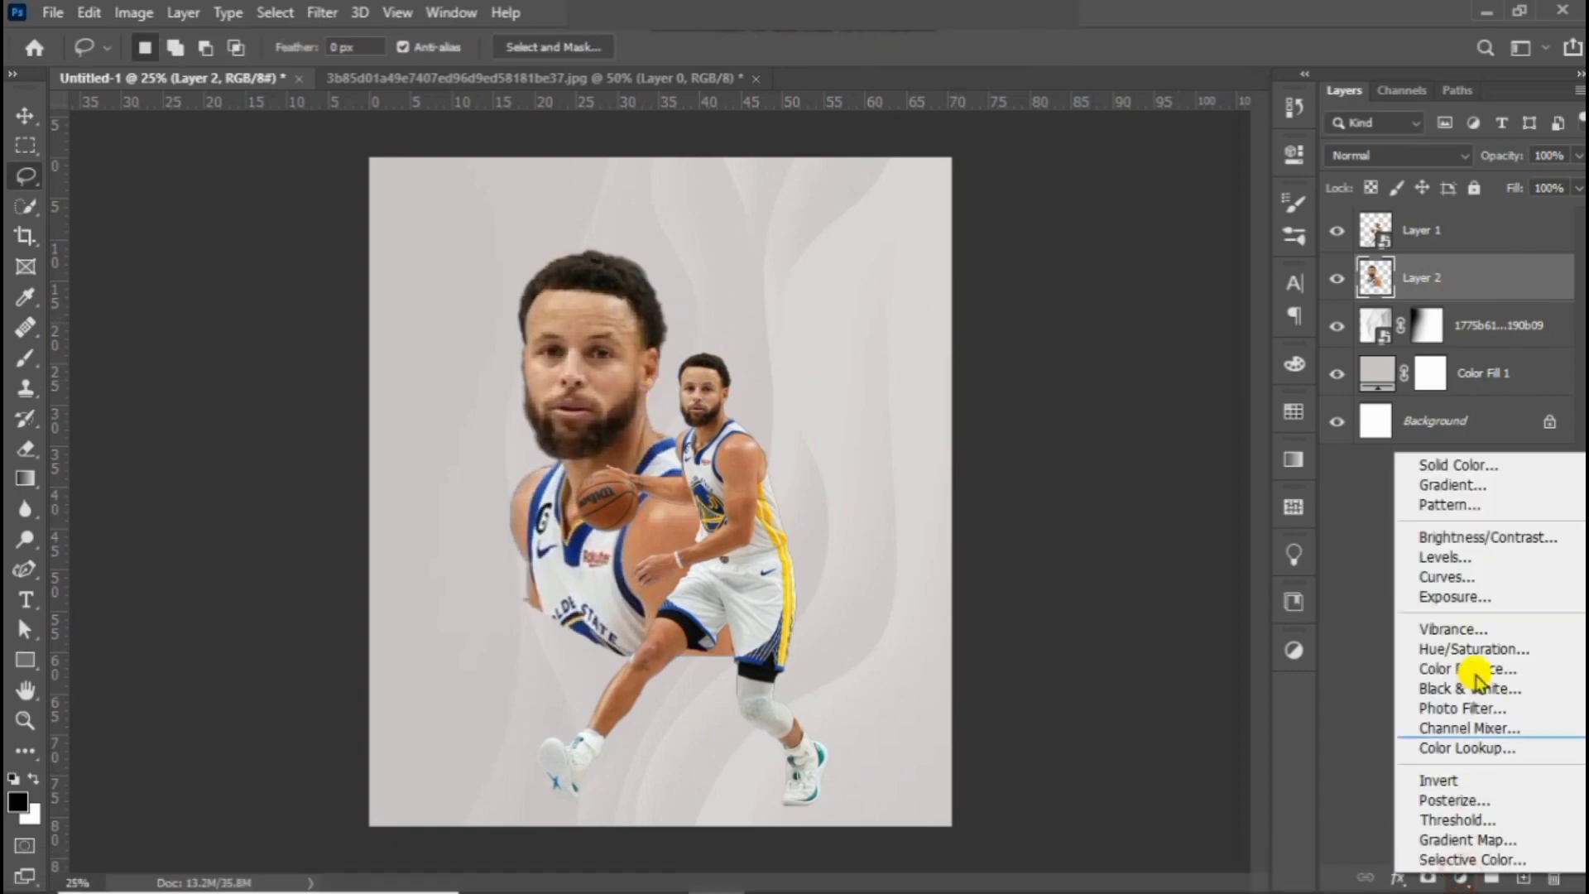
left_click(1481, 687)
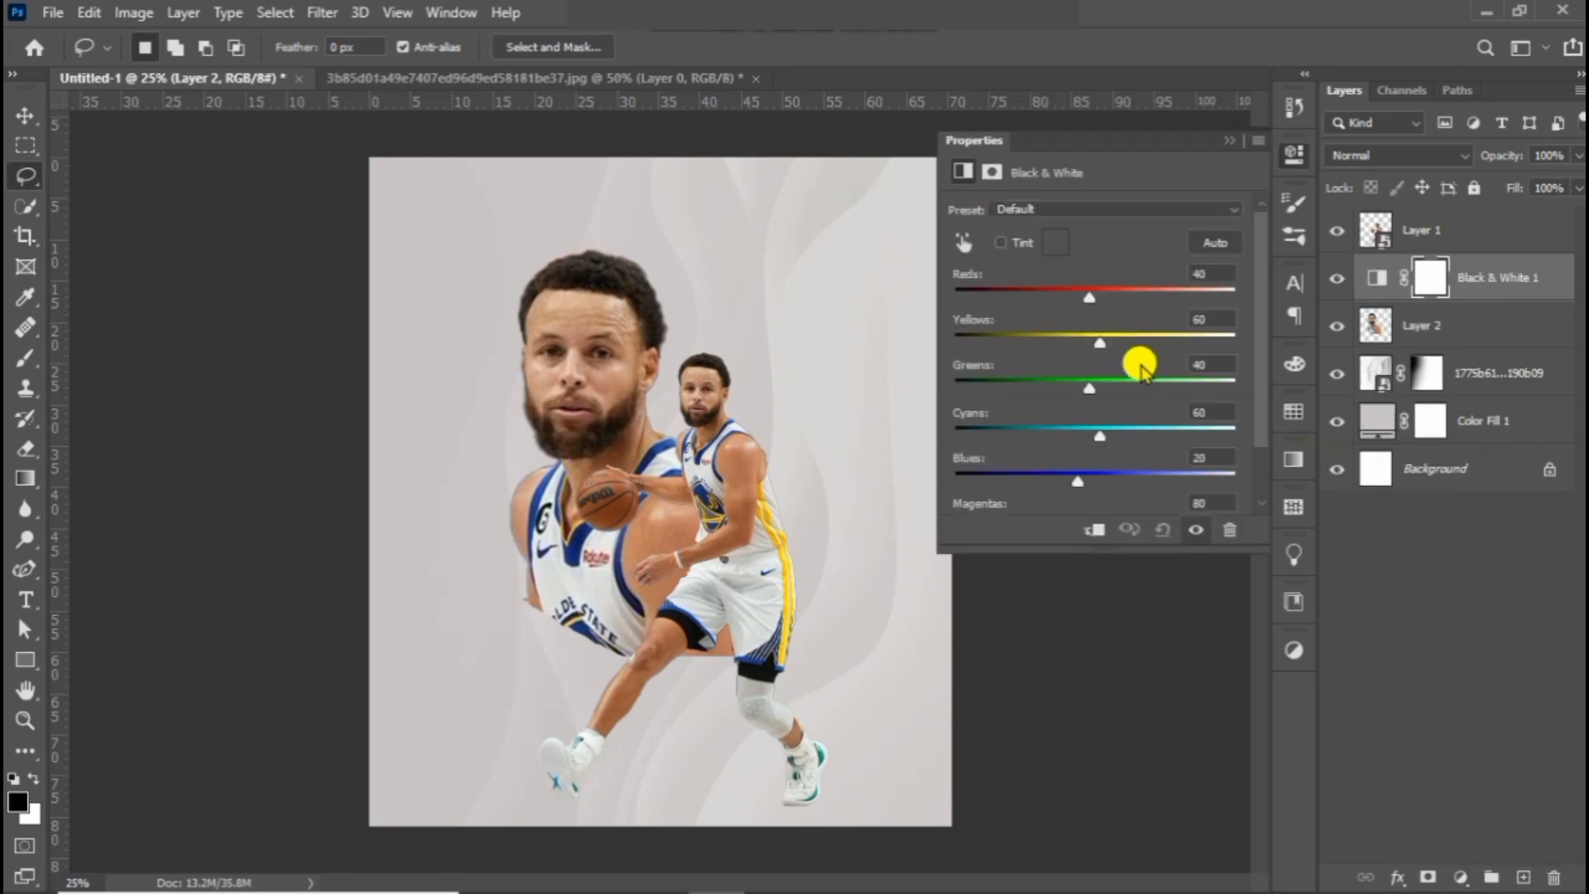
left_click_drag(1077, 480, 1016, 480)
left_click_drag(1087, 295, 1046, 311)
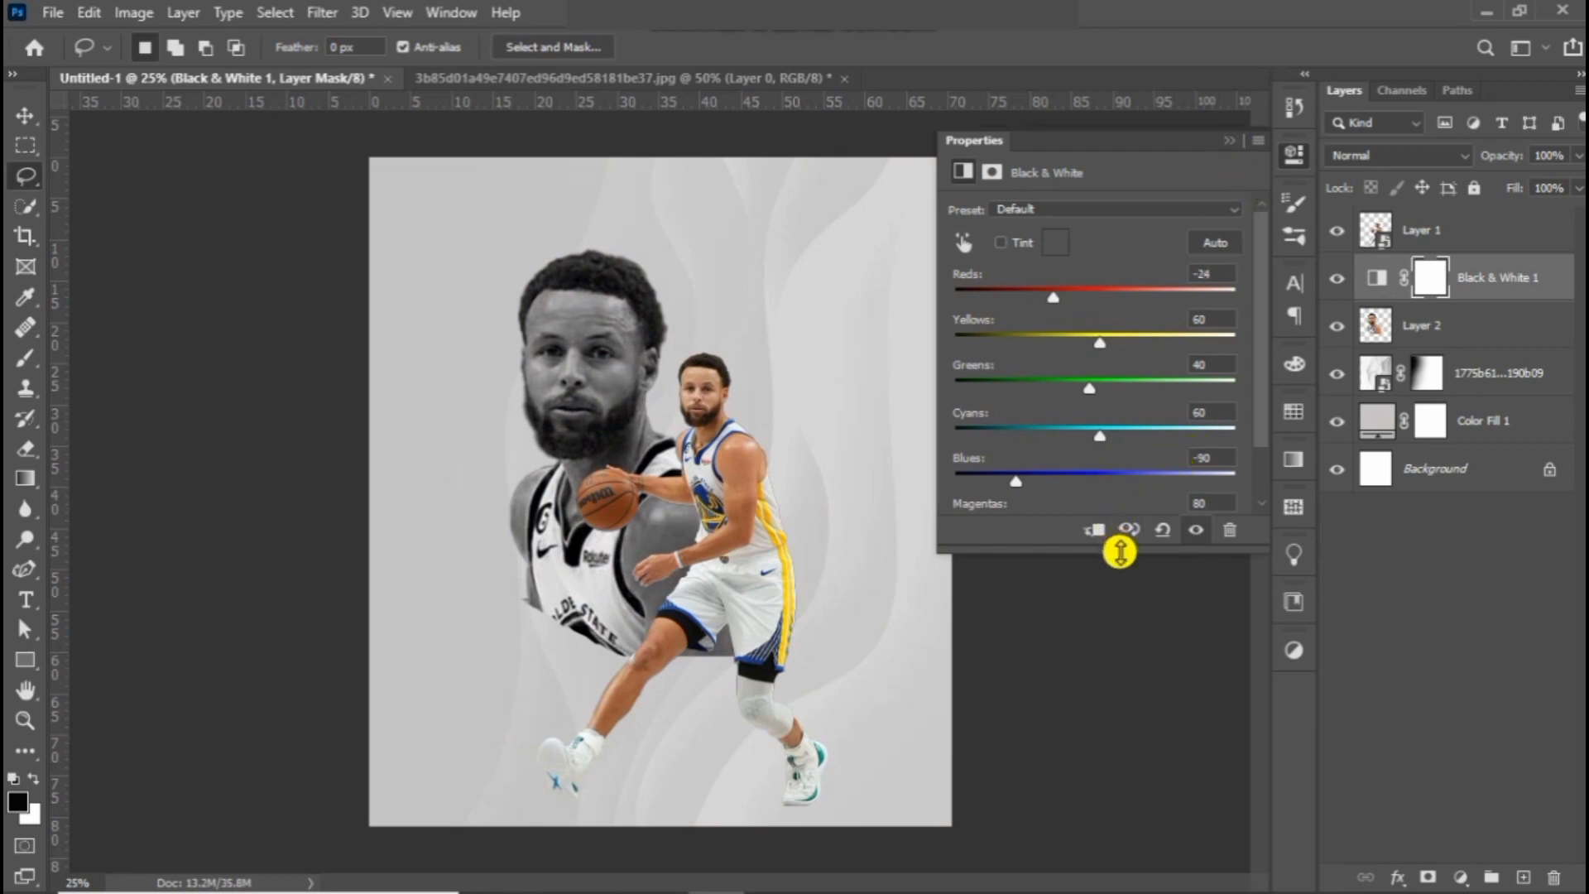
left_click(1095, 538)
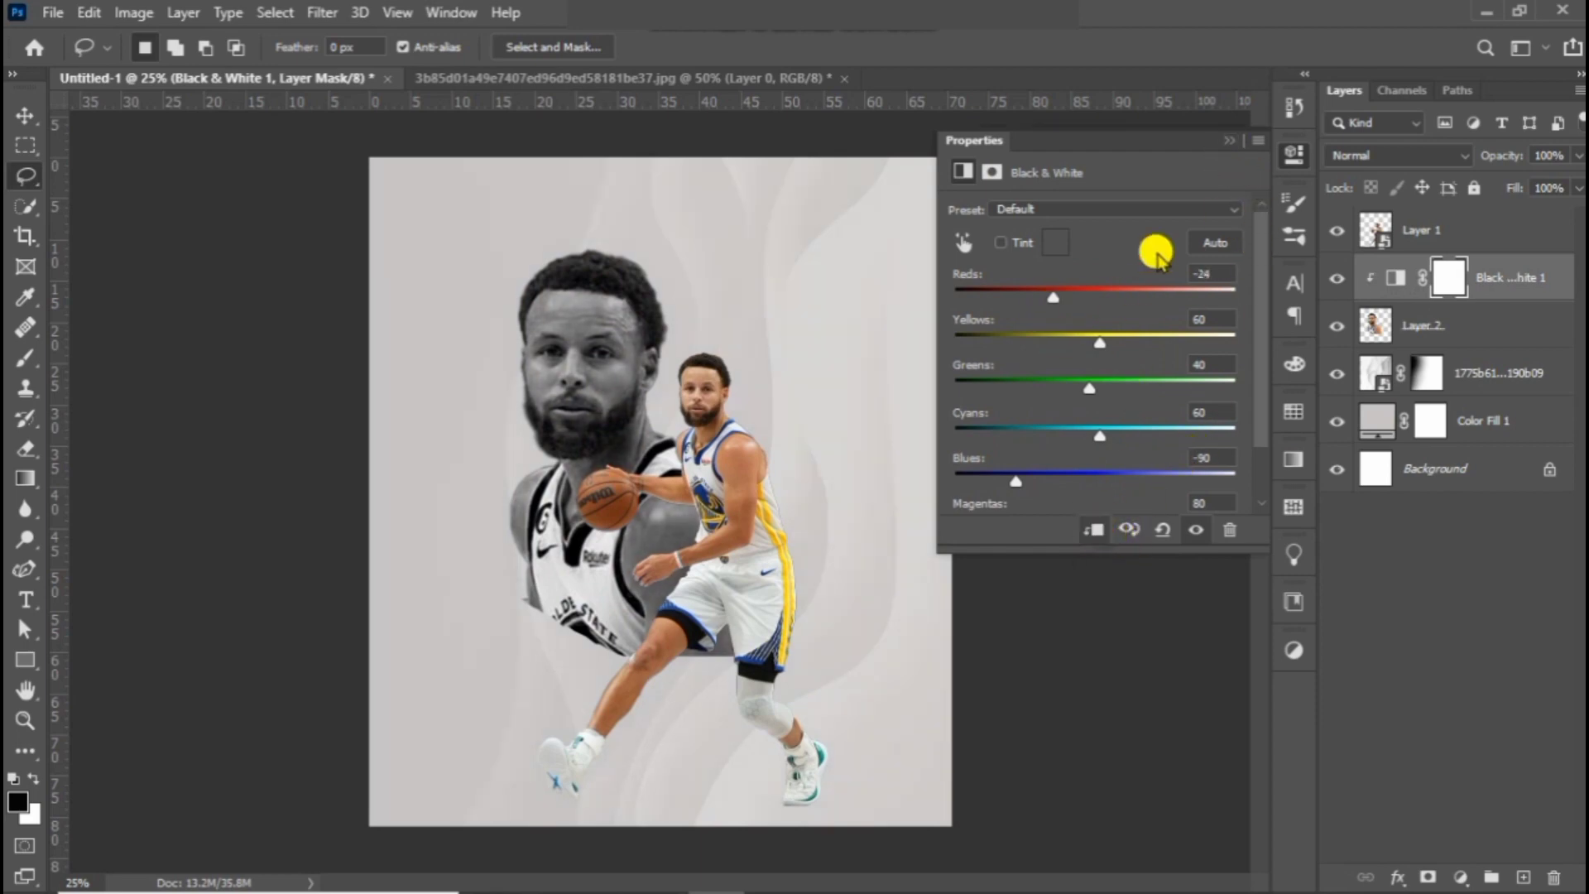
left_click(1221, 141)
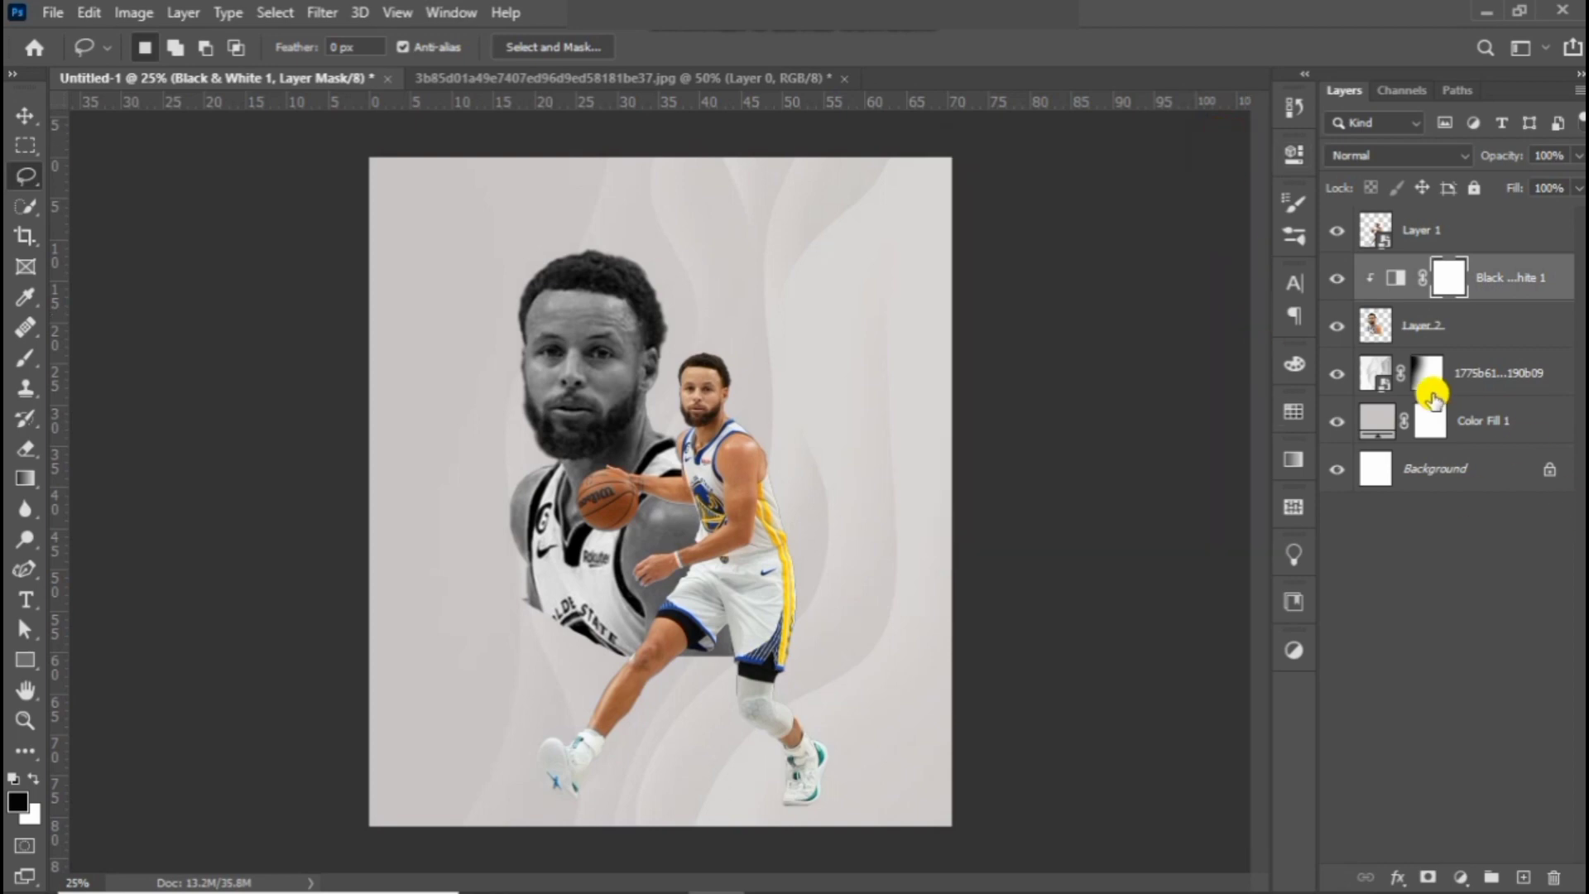
- Add a mask to the portrait layer and fade its edges and lower part with a soft black 1500 px brush
left_click(1438, 321)
left_click(1428, 875)
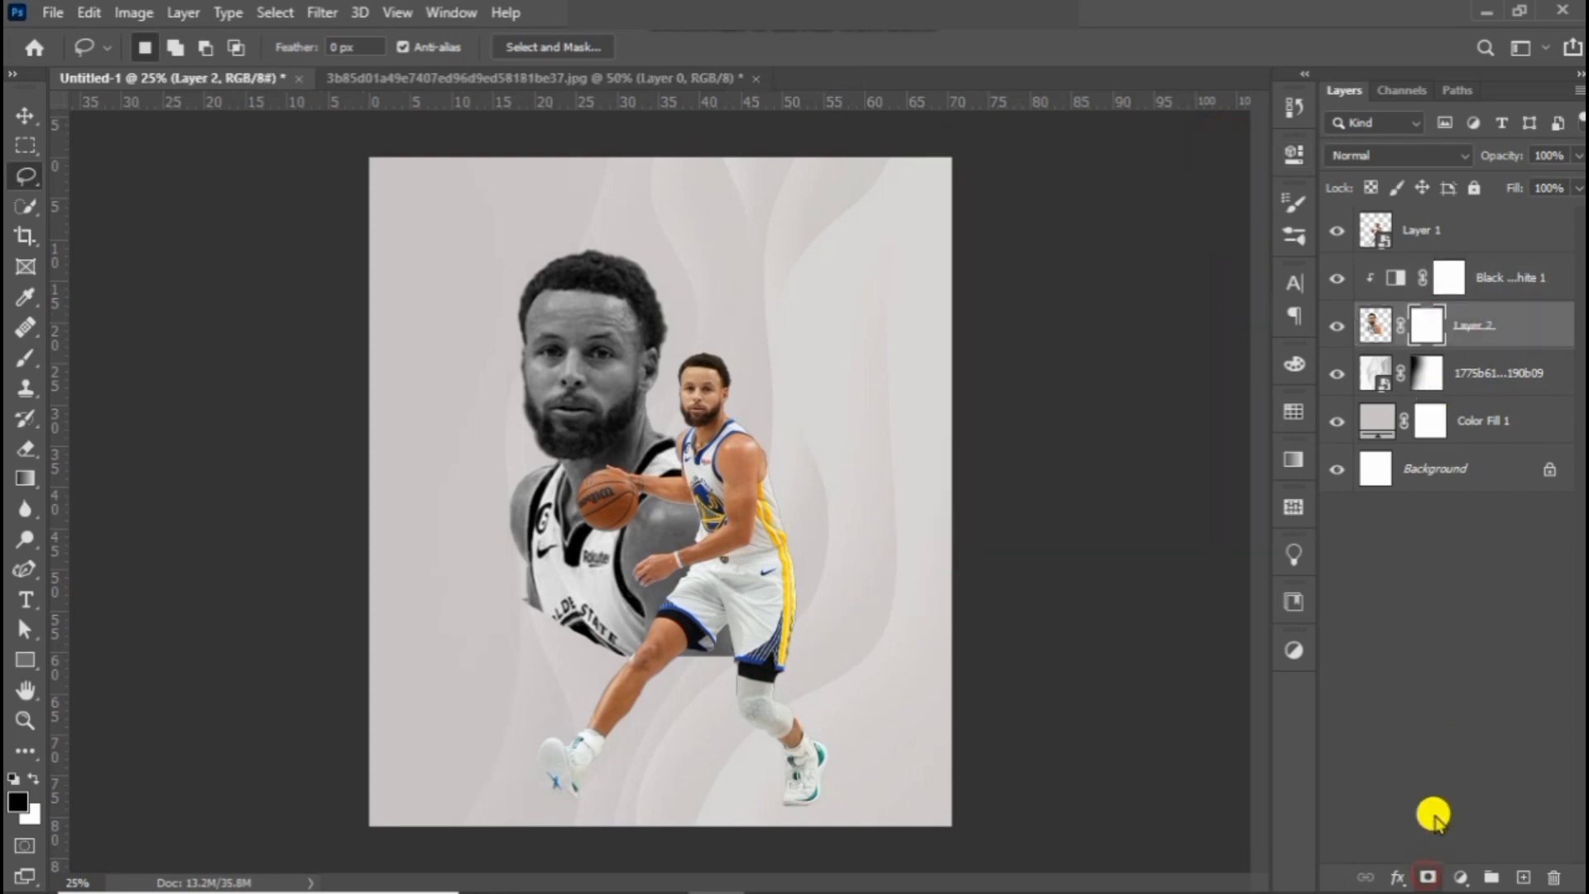
left_click(25, 358)
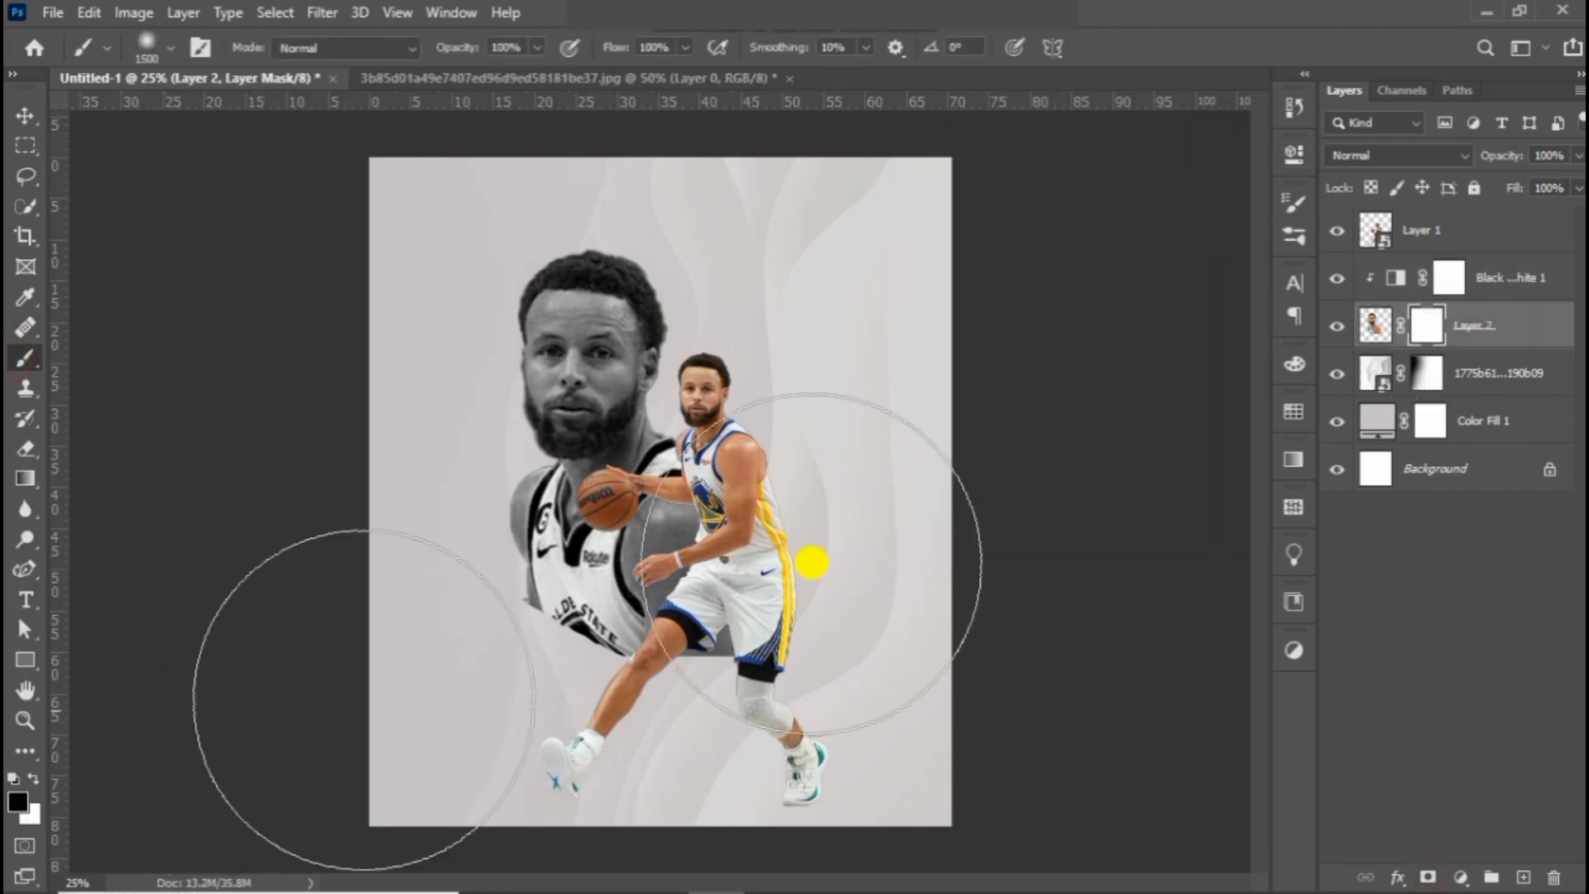
mouse_move(552, 701)
left_mouse_down()
mouse_move(590, 713)
mouse_move(855, 727)
mouse_move(834, 712)
mouse_move(1019, 612)
mouse_move(914, 730)
mouse_move(544, 760)
mouse_move(879, 799)
mouse_move(829, 785)
mouse_move(563, 792)
mouse_move(577, 795)
mouse_move(531, 777)
mouse_move(439, 586)
mouse_move(305, 543)
mouse_move(314, 428)
mouse_move(486, 175)
mouse_move(460, 134)
mouse_move(1126, 139)
mouse_move(1204, 597)
mouse_move(926, 552)
mouse_move(1157, 716)
left_mouse_up()
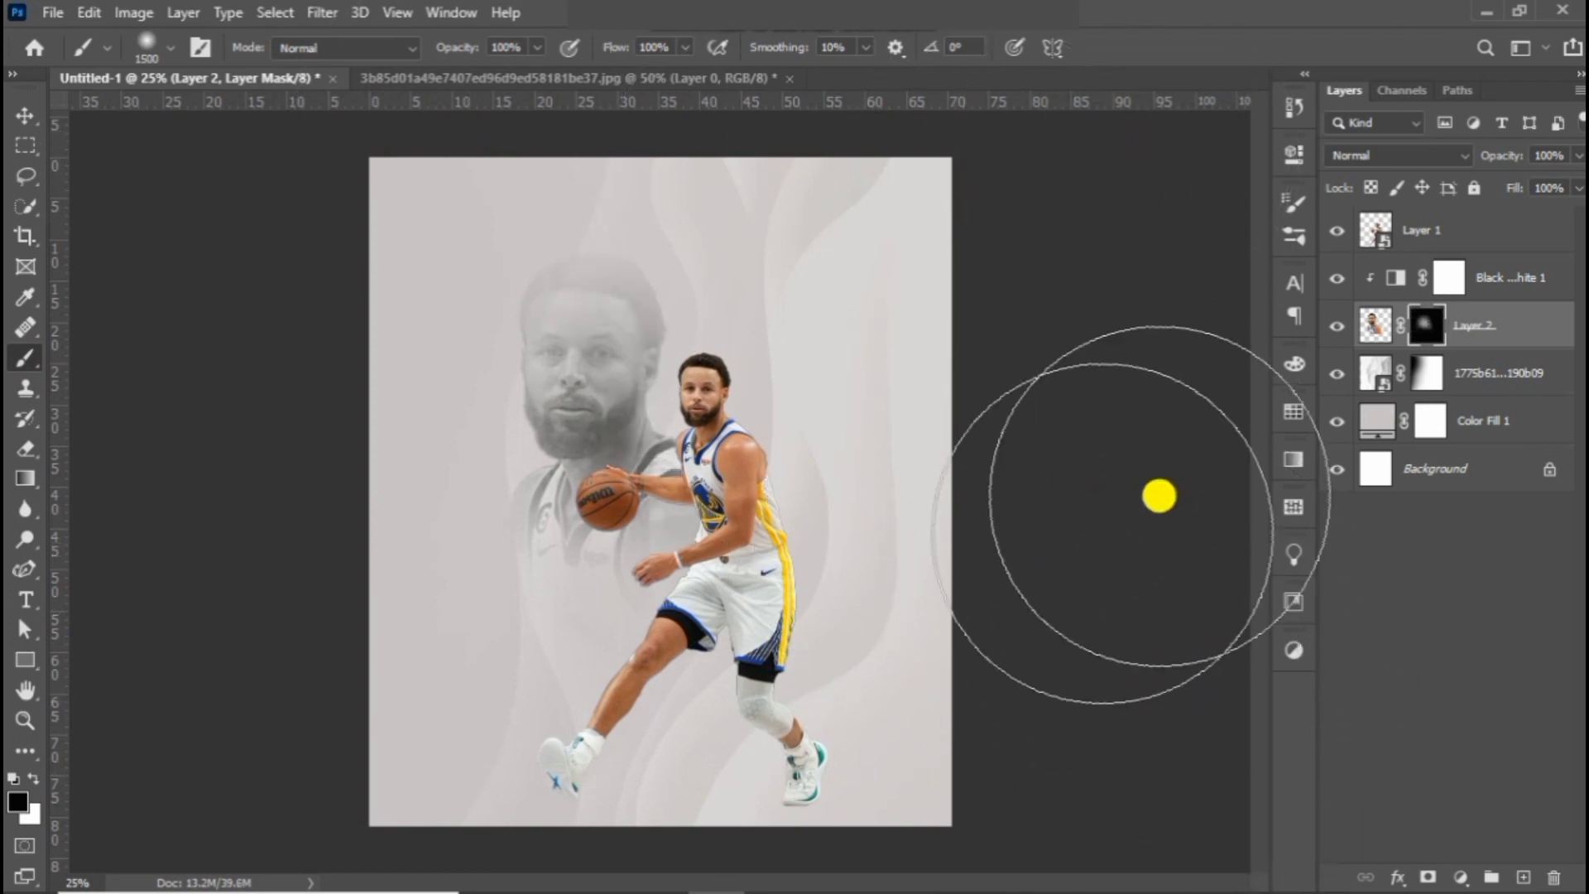
- Move the full-body player on Layer 1 slightly up and to the left
left_click(25, 116)
left_click(1502, 219)
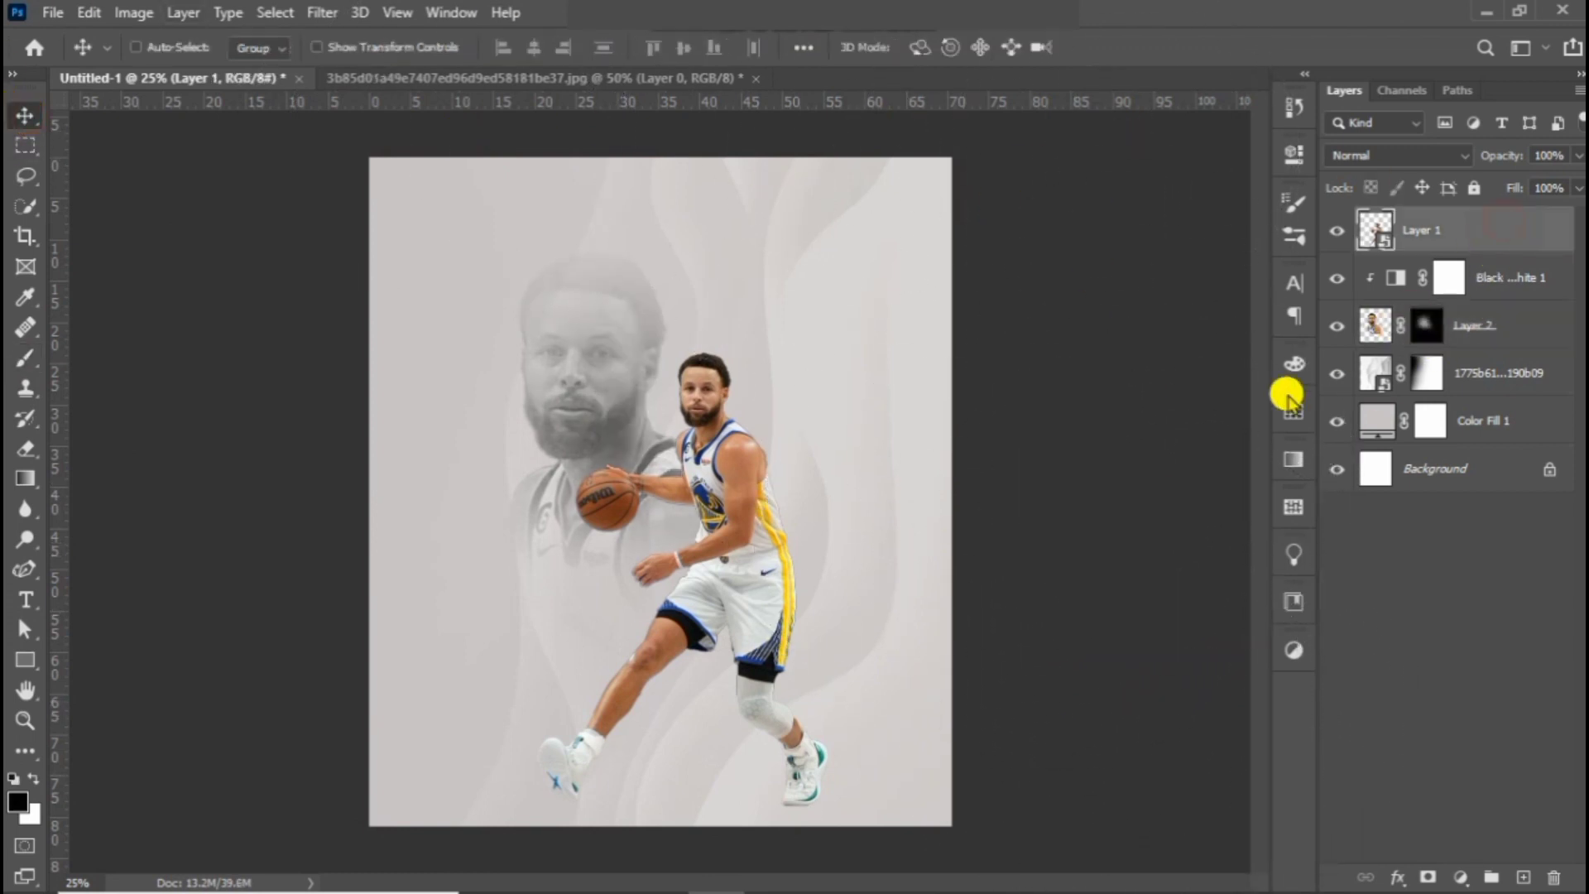
left_click_drag(754, 617, 734, 598)
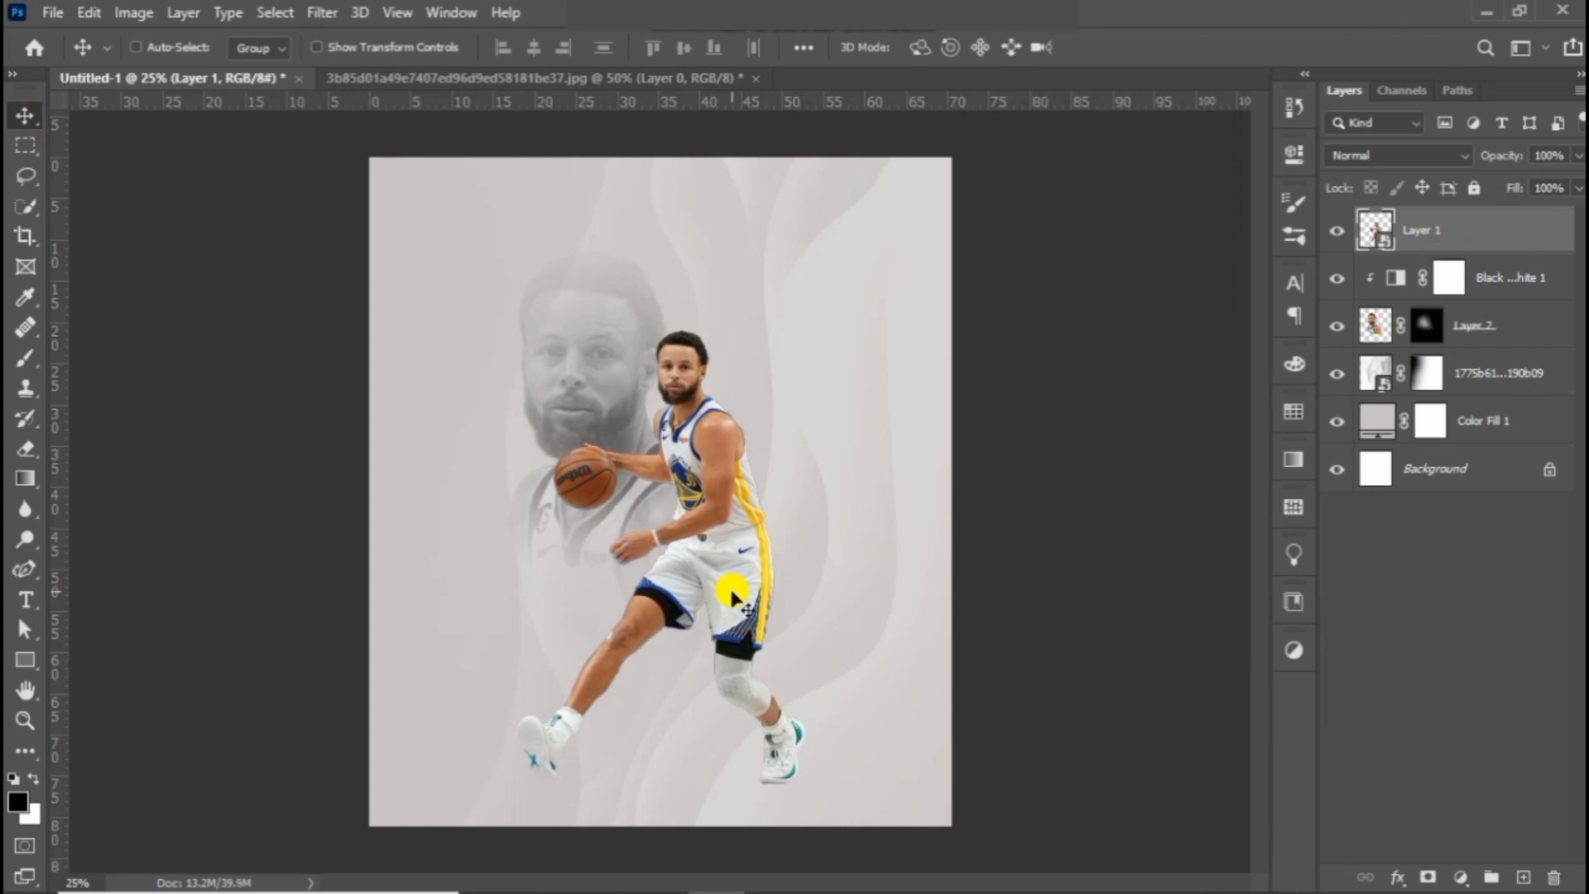
- Add an empty layer directly beneath the player's Layer 1 and flatten the 1500 px brush tip into a thin horizontal ellipse
left_click(1511, 873)
left_click_drag(1497, 236, 1497, 299)
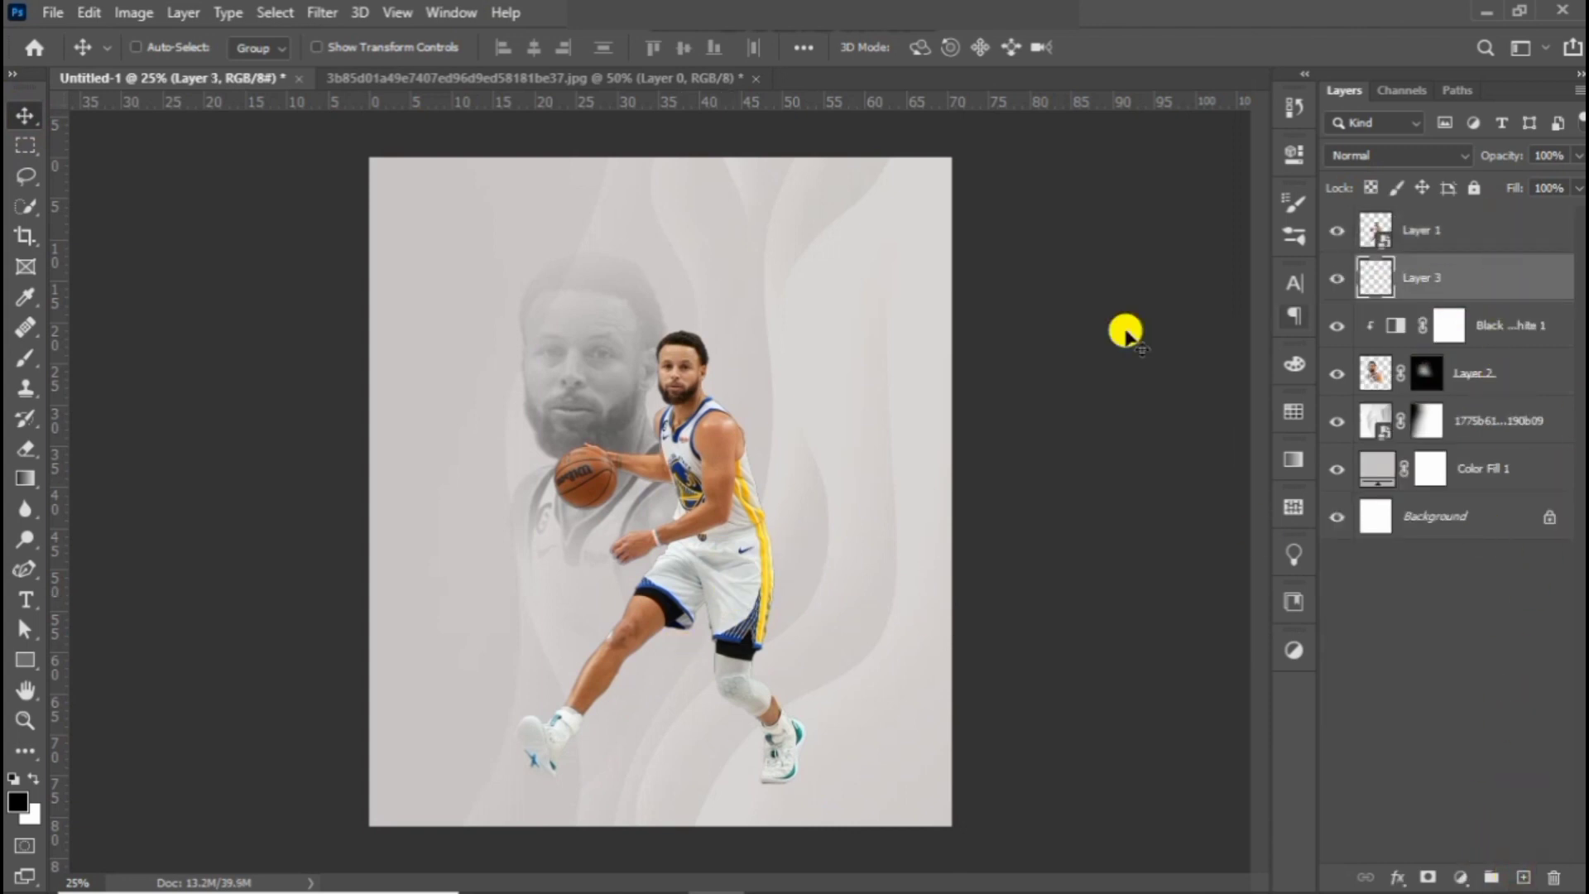
left_click(25, 357)
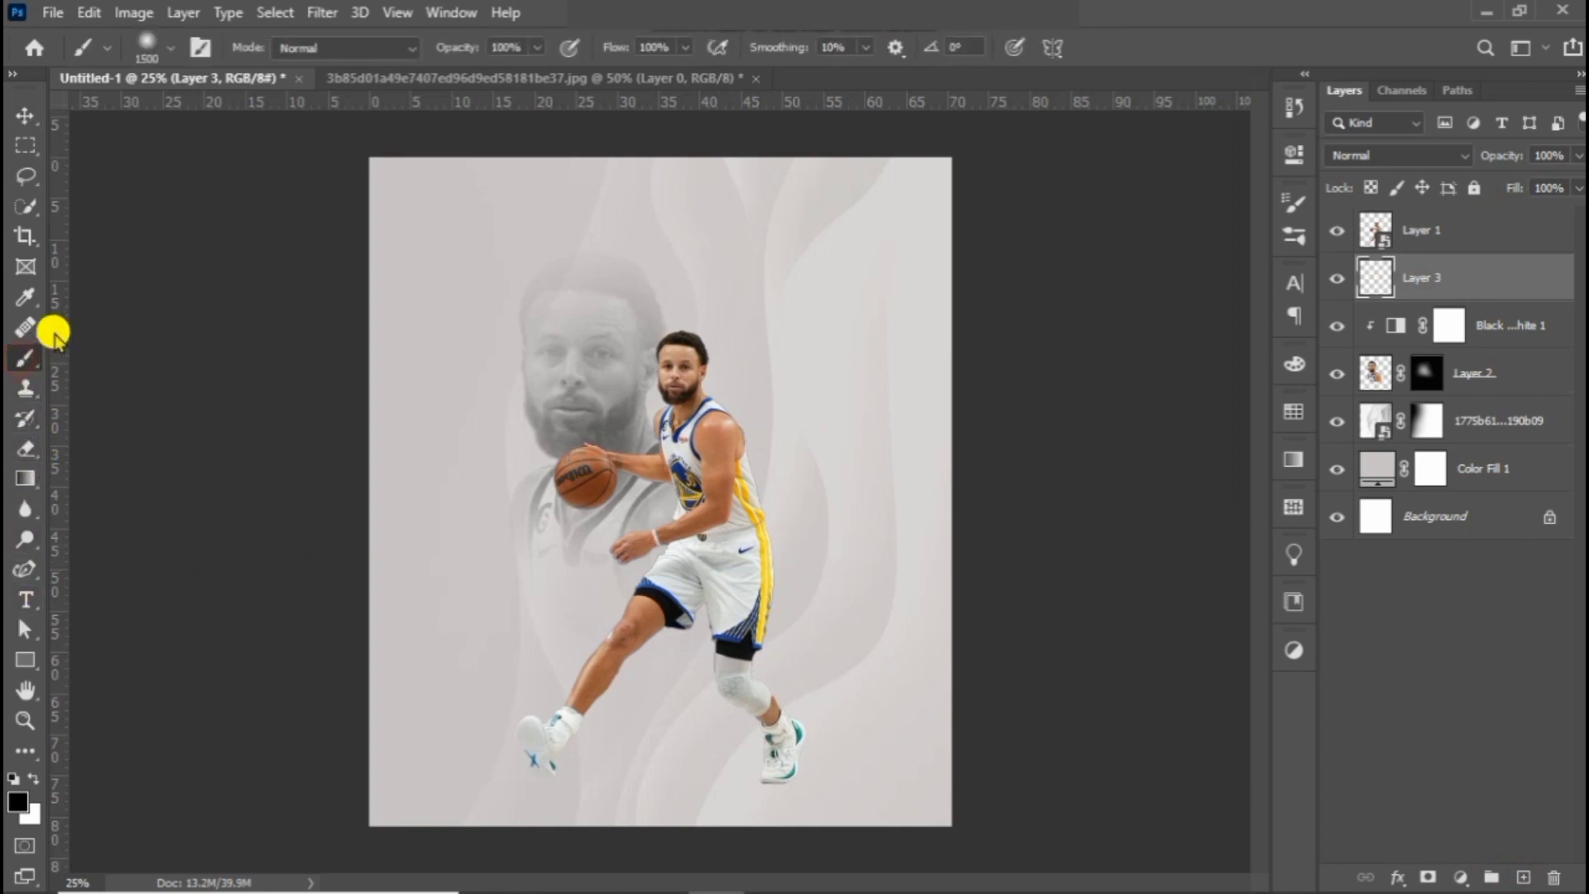
left_click(158, 45)
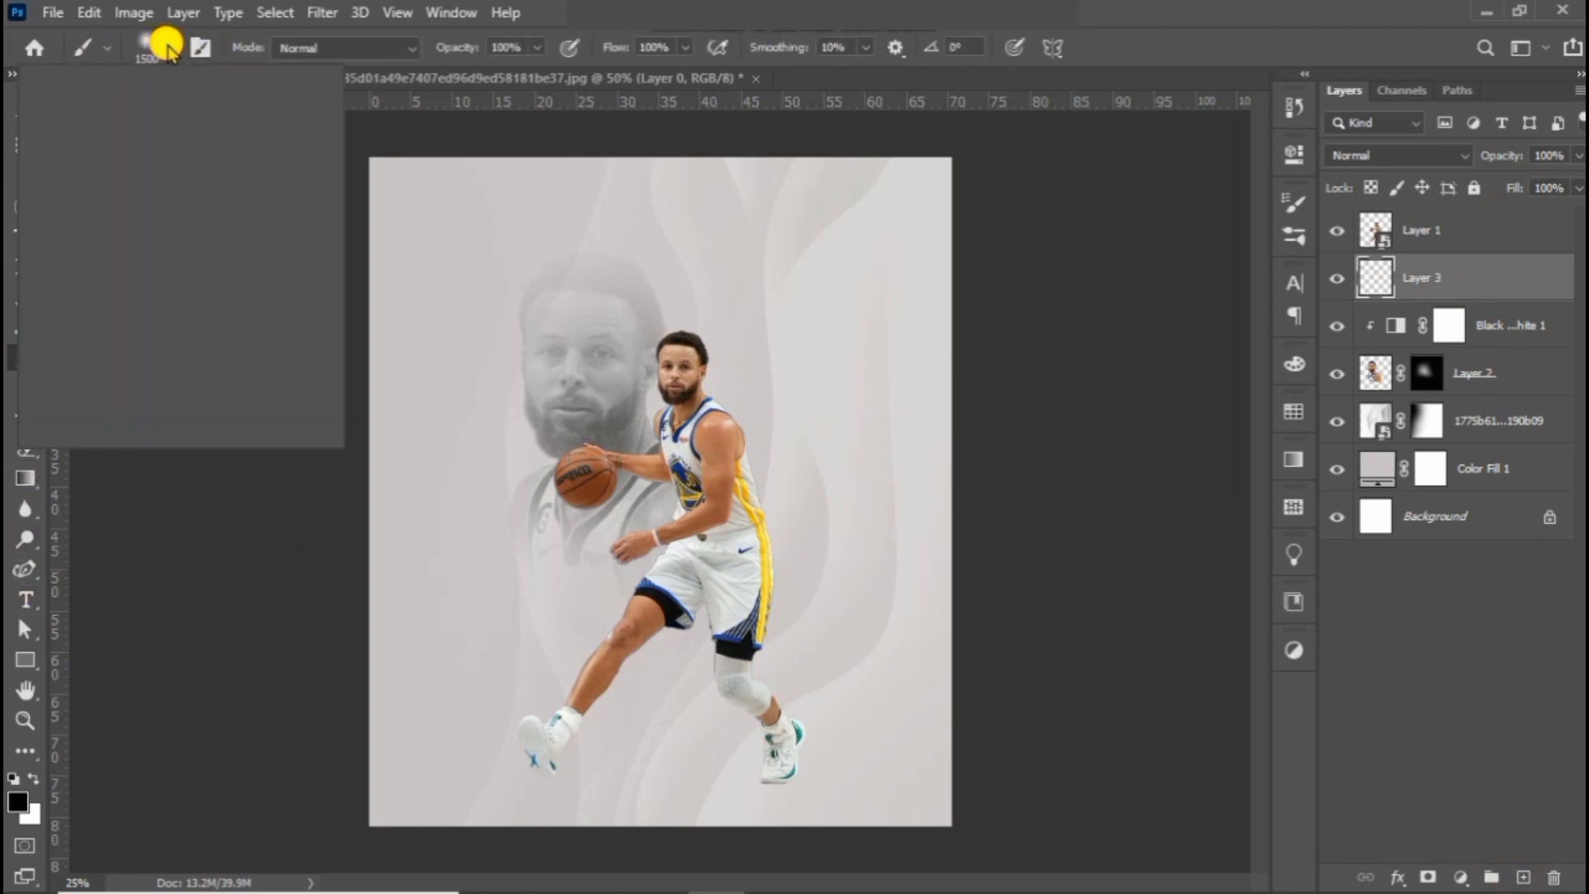
left_click(130, 227)
left_click(156, 48)
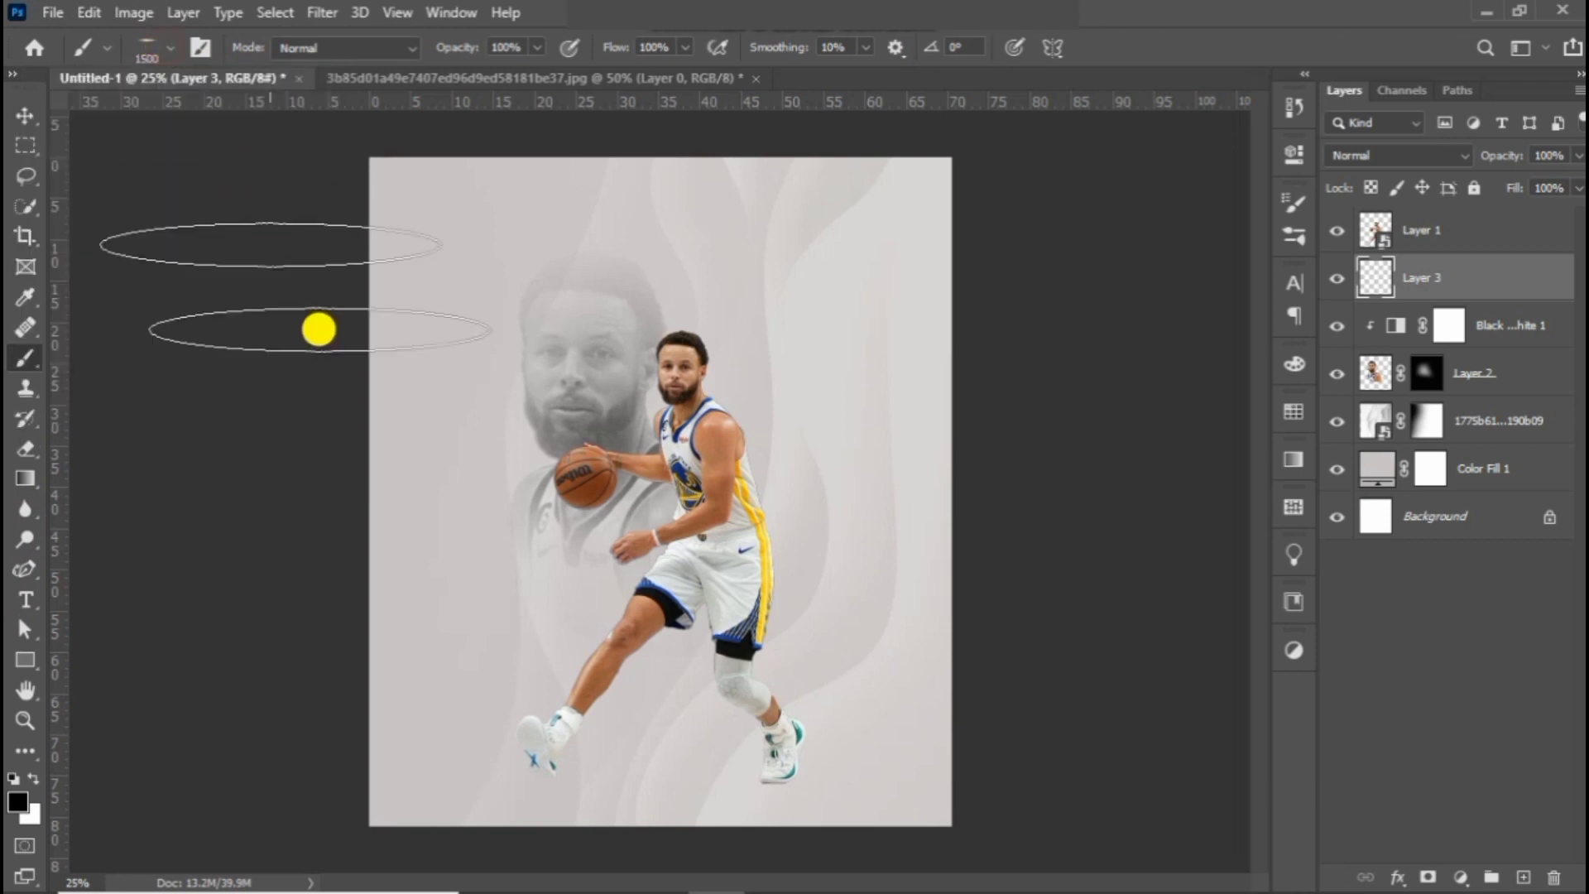
- Reduce the flattened brush to 300 px and paint a black contact shadow under each of the player's shoes
key("bracketleft")
key("bracketleft")
key("bracketleft")
key("bracketleft")
key("bracketleft")
key("bracketleft")
key("bracketleft")
key("bracketleft")
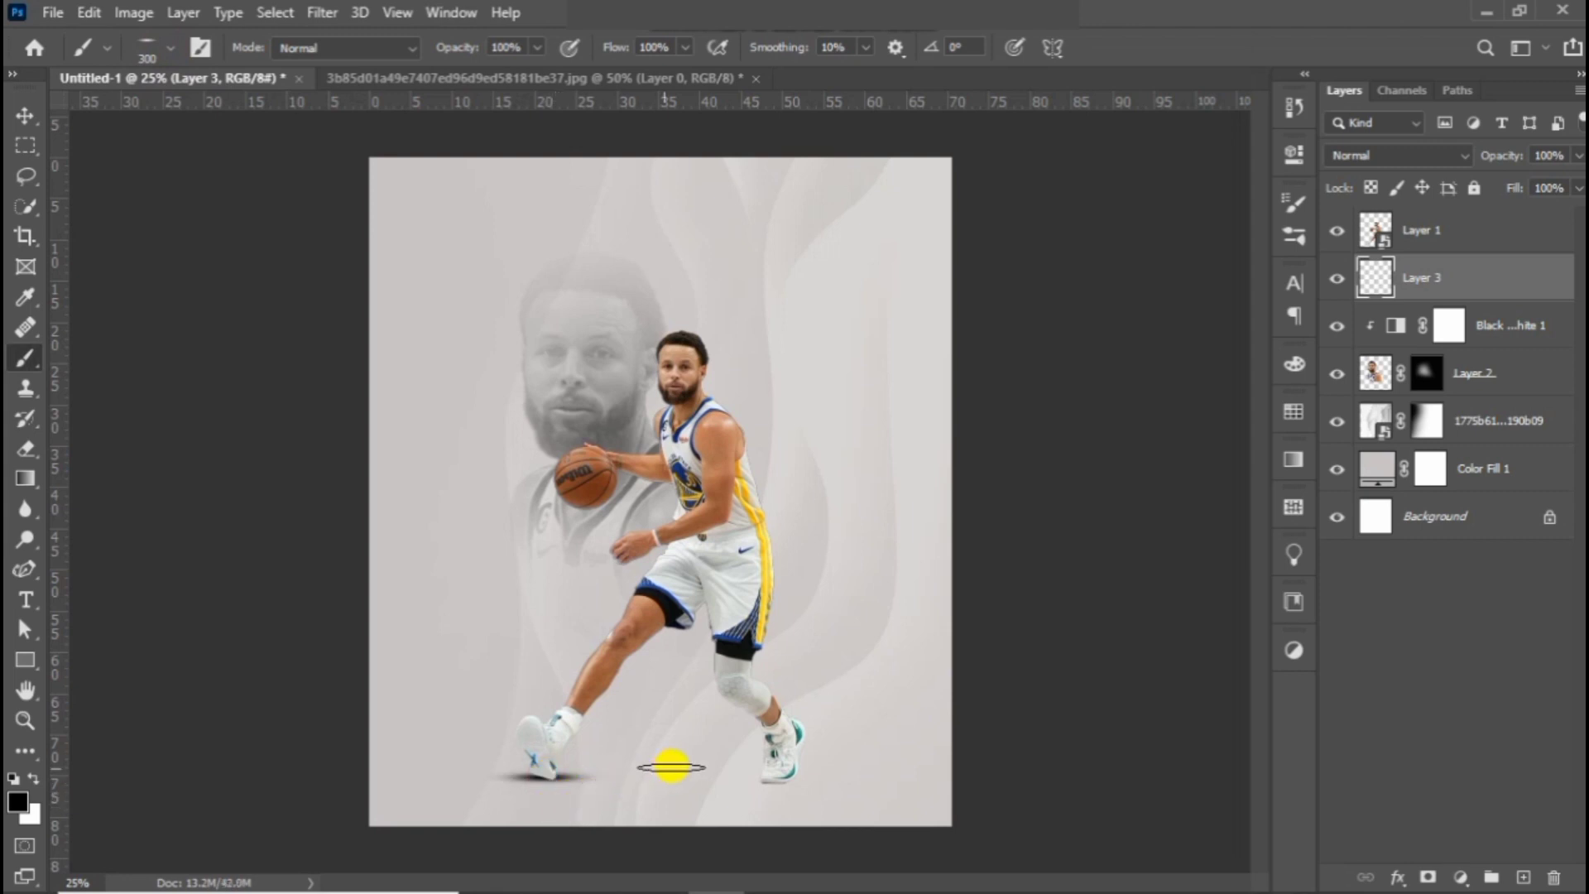
left_click(769, 783)
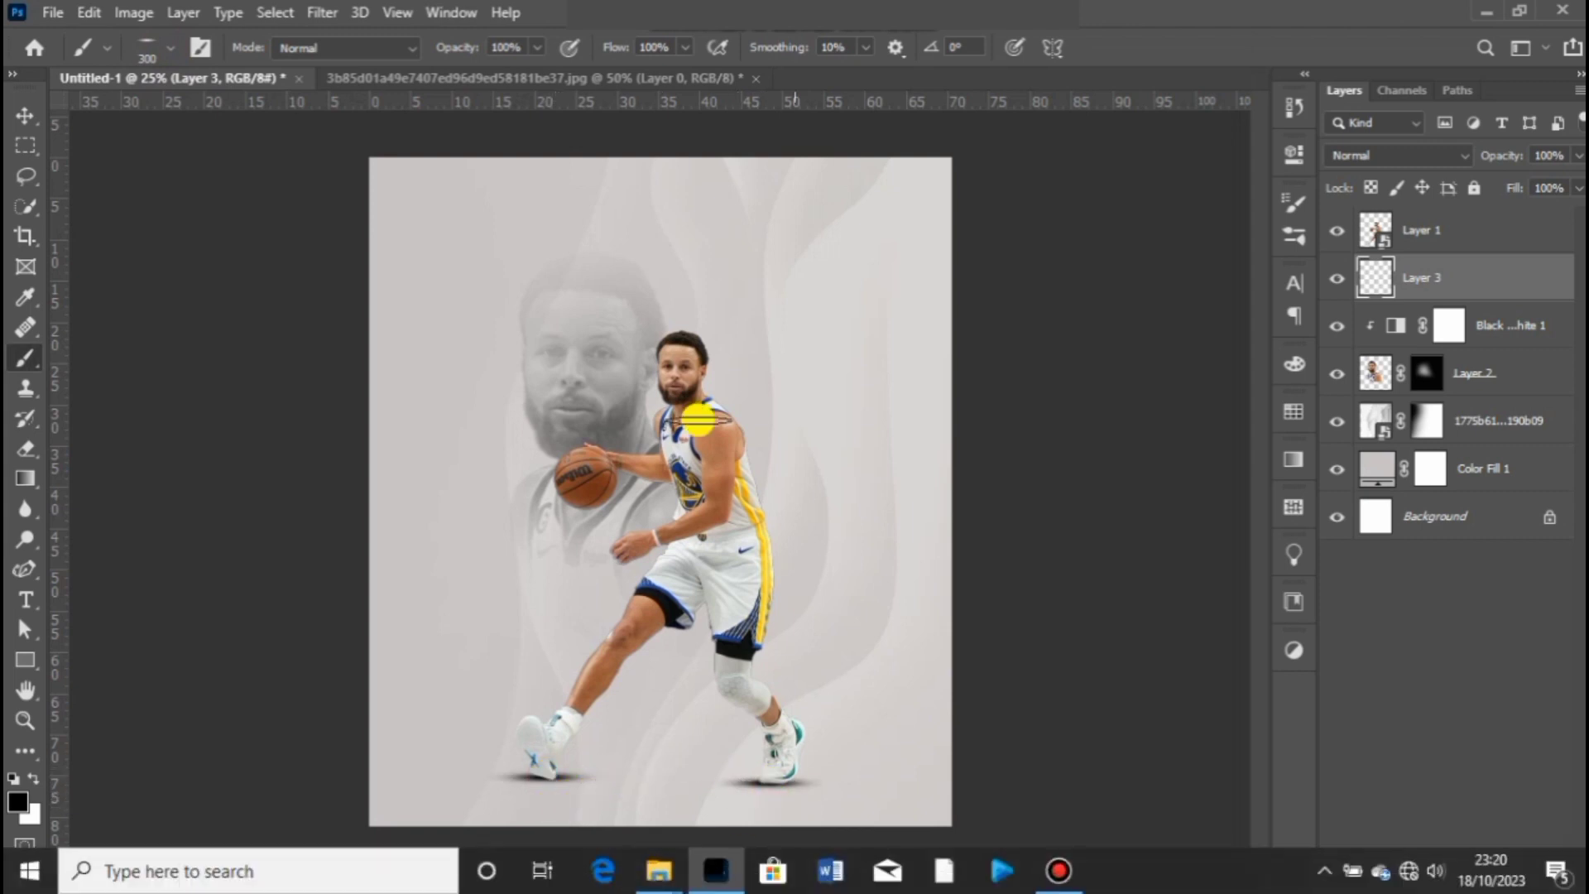
left_click(23, 116)
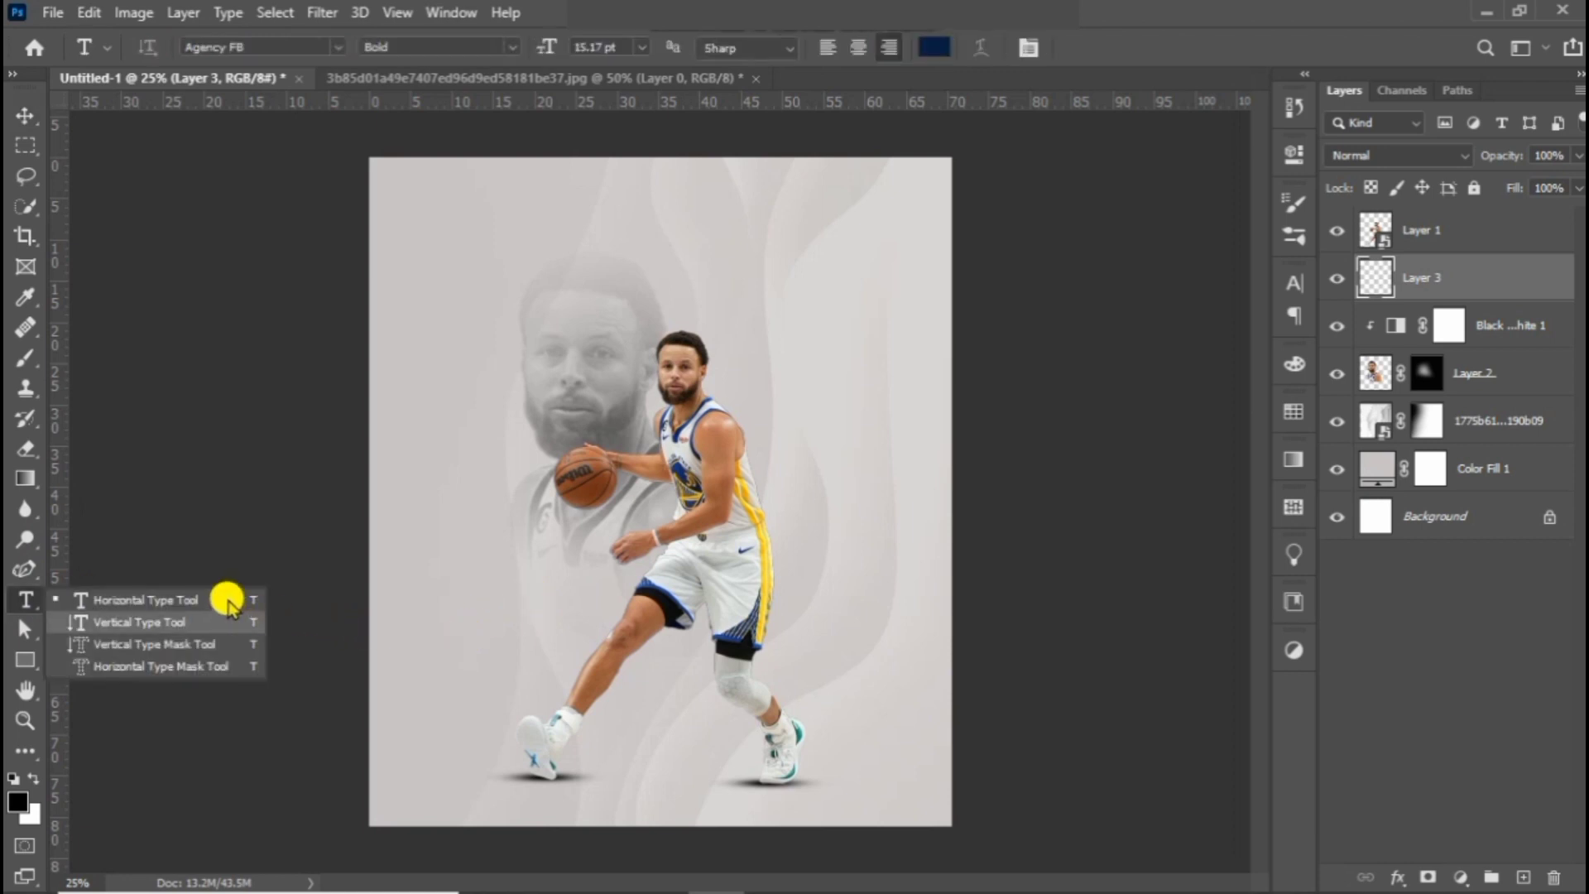
- Add the horizontal text "11TH - 188H00", enlarge it and place it beside the player's outstretched leg
left_click(225, 602)
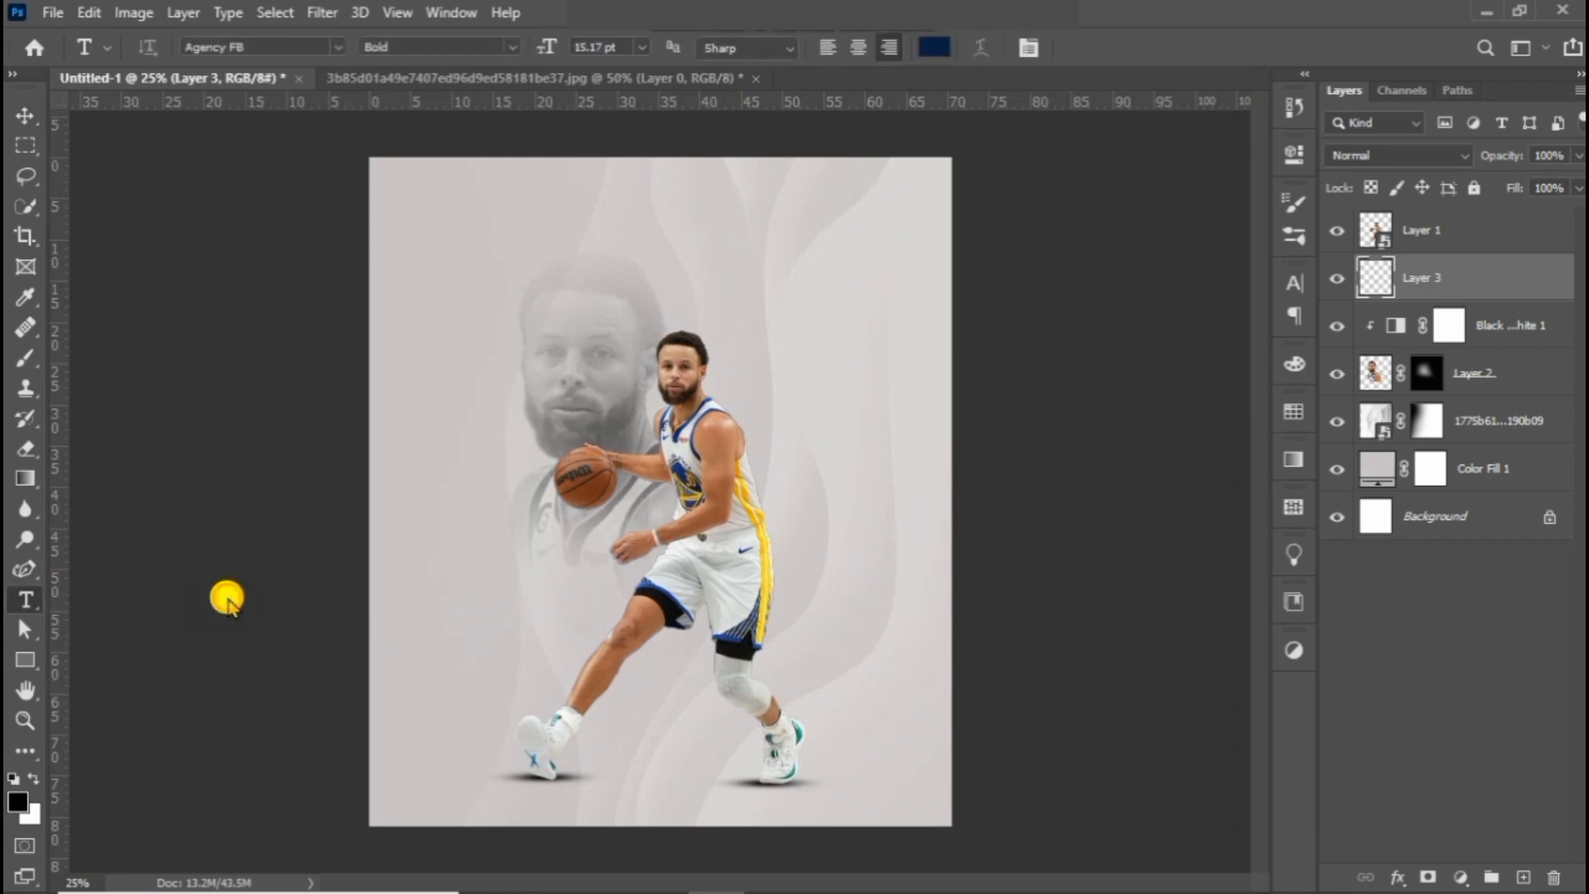
left_click(460, 695)
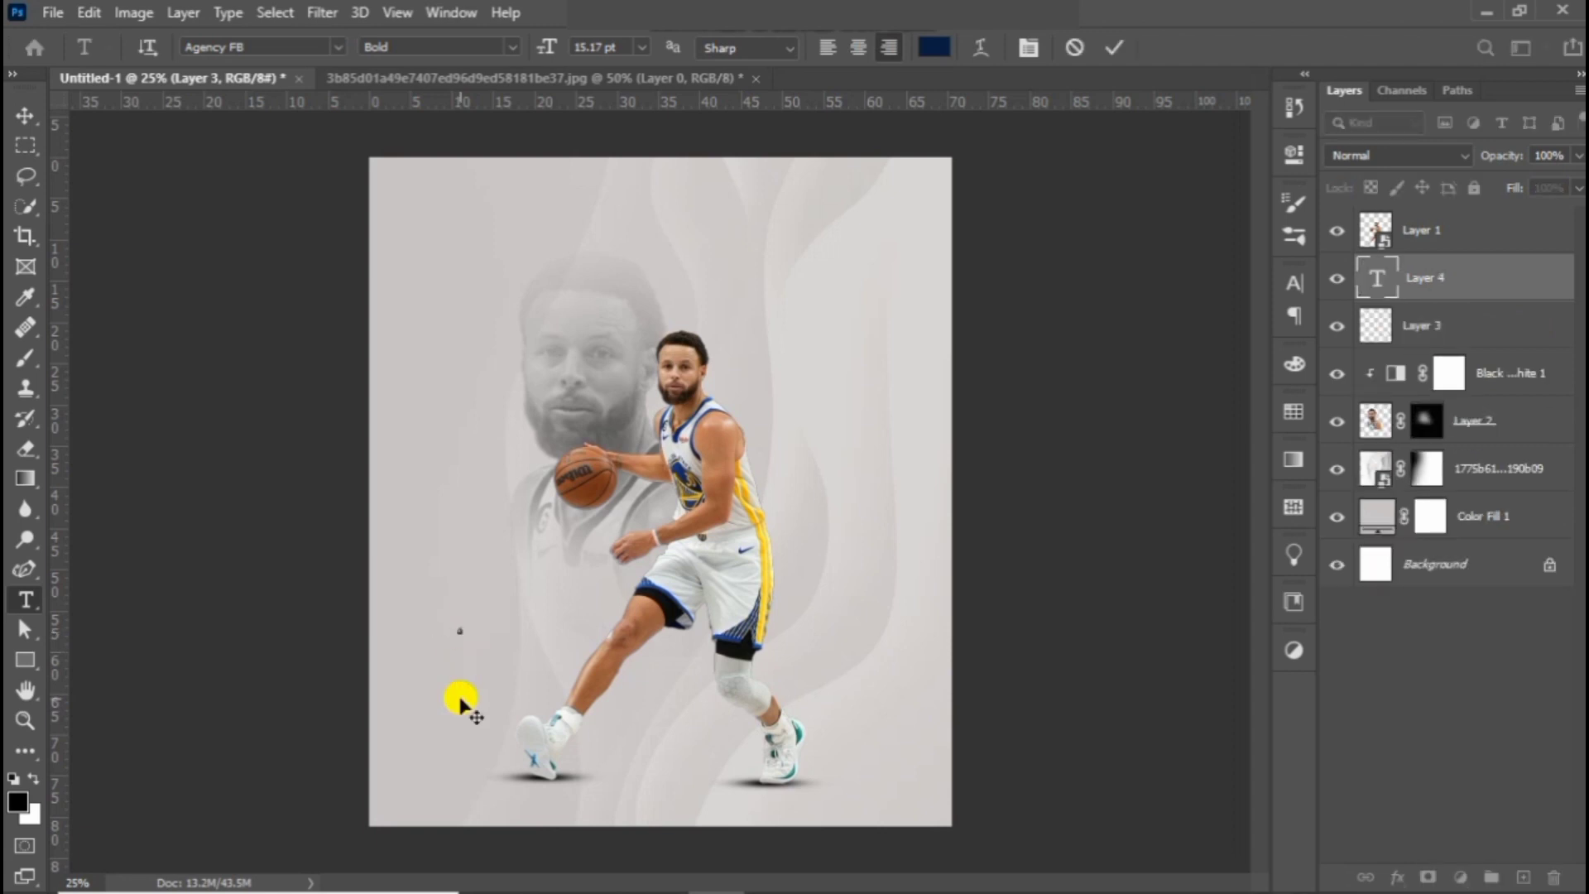
type("11TH - 188H00")
left_click_drag(461, 631, 523, 645)
key("Return")
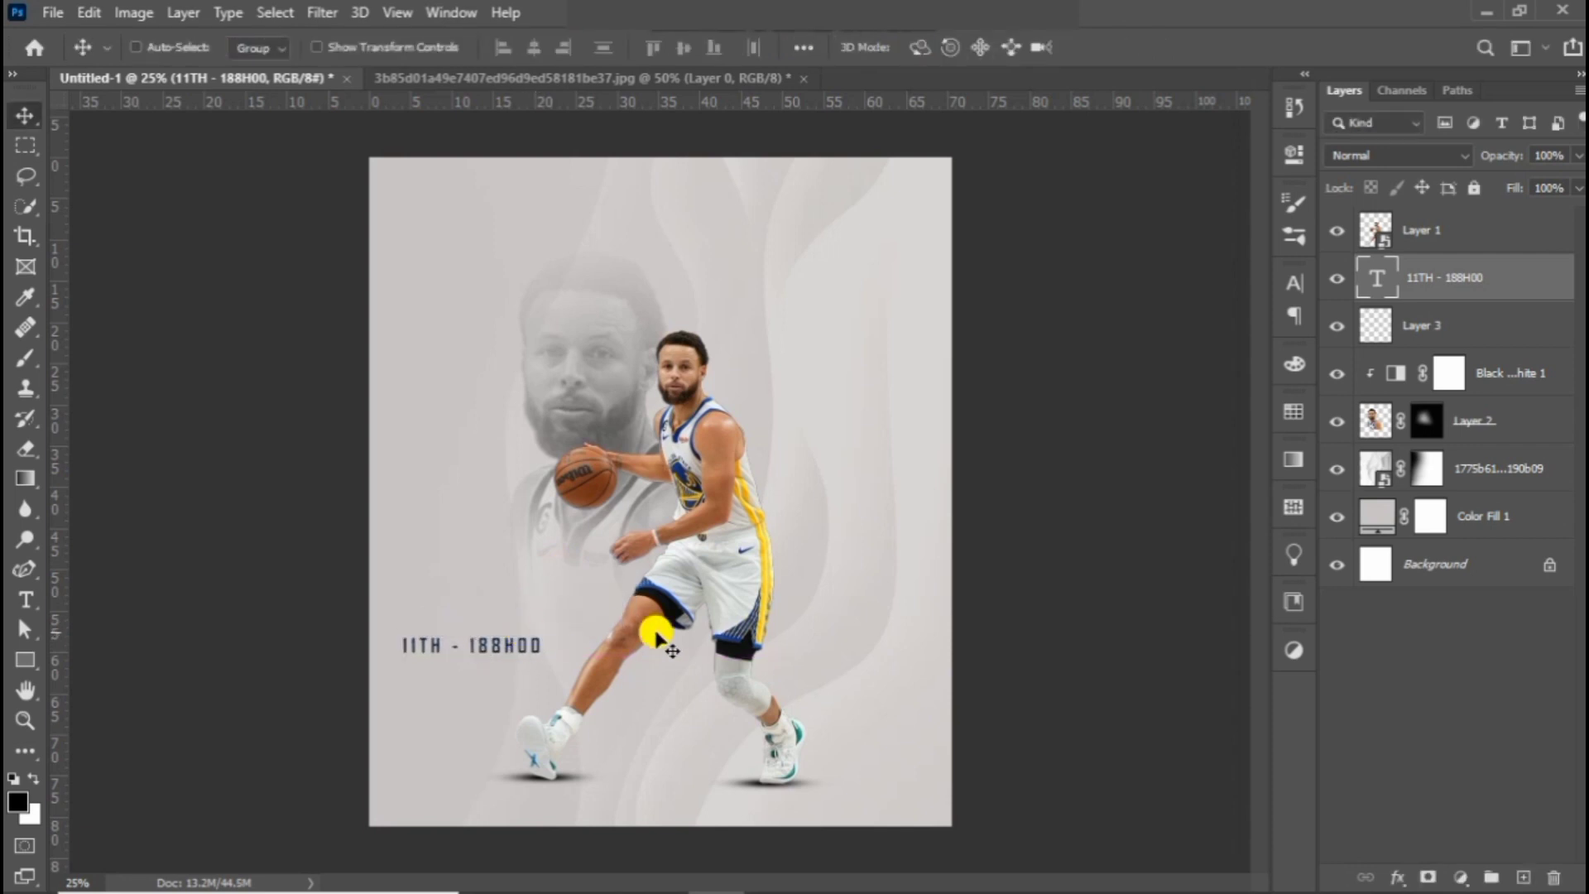
mouse_move(468, 651)
left_mouse_down()
mouse_move(517, 633)
mouse_move(479, 660)
mouse_move(507, 653)
mouse_move(489, 639)
left_mouse_up()
- Duplicate the "11TH - 188H00" text above the original, change the copy to "NBA" and set its font to Impact
key("ctrl+j")
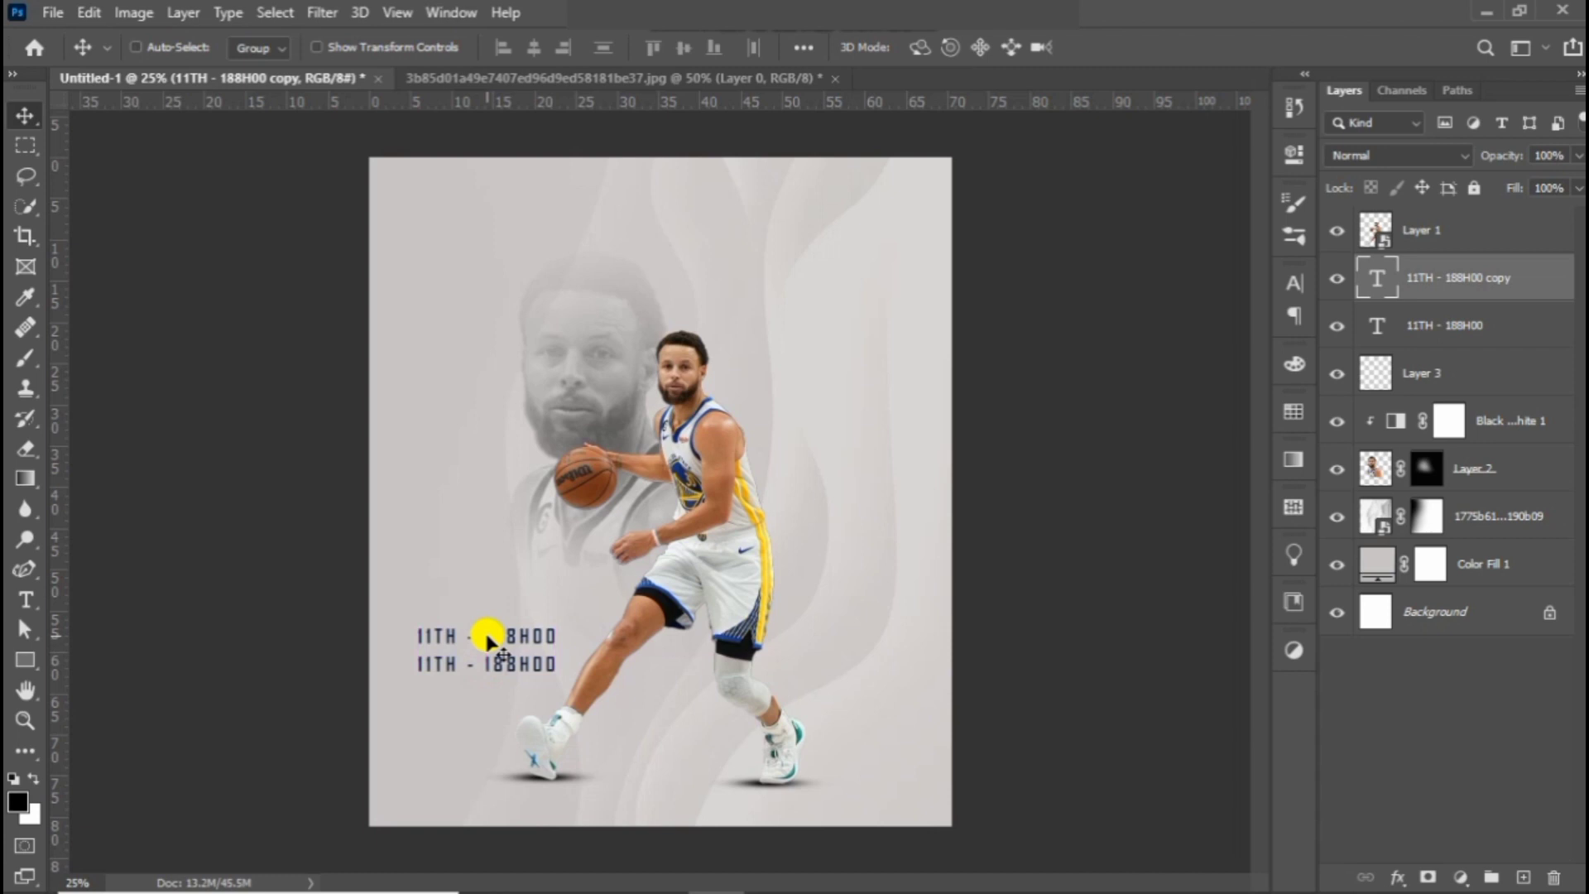
double_click(488, 641)
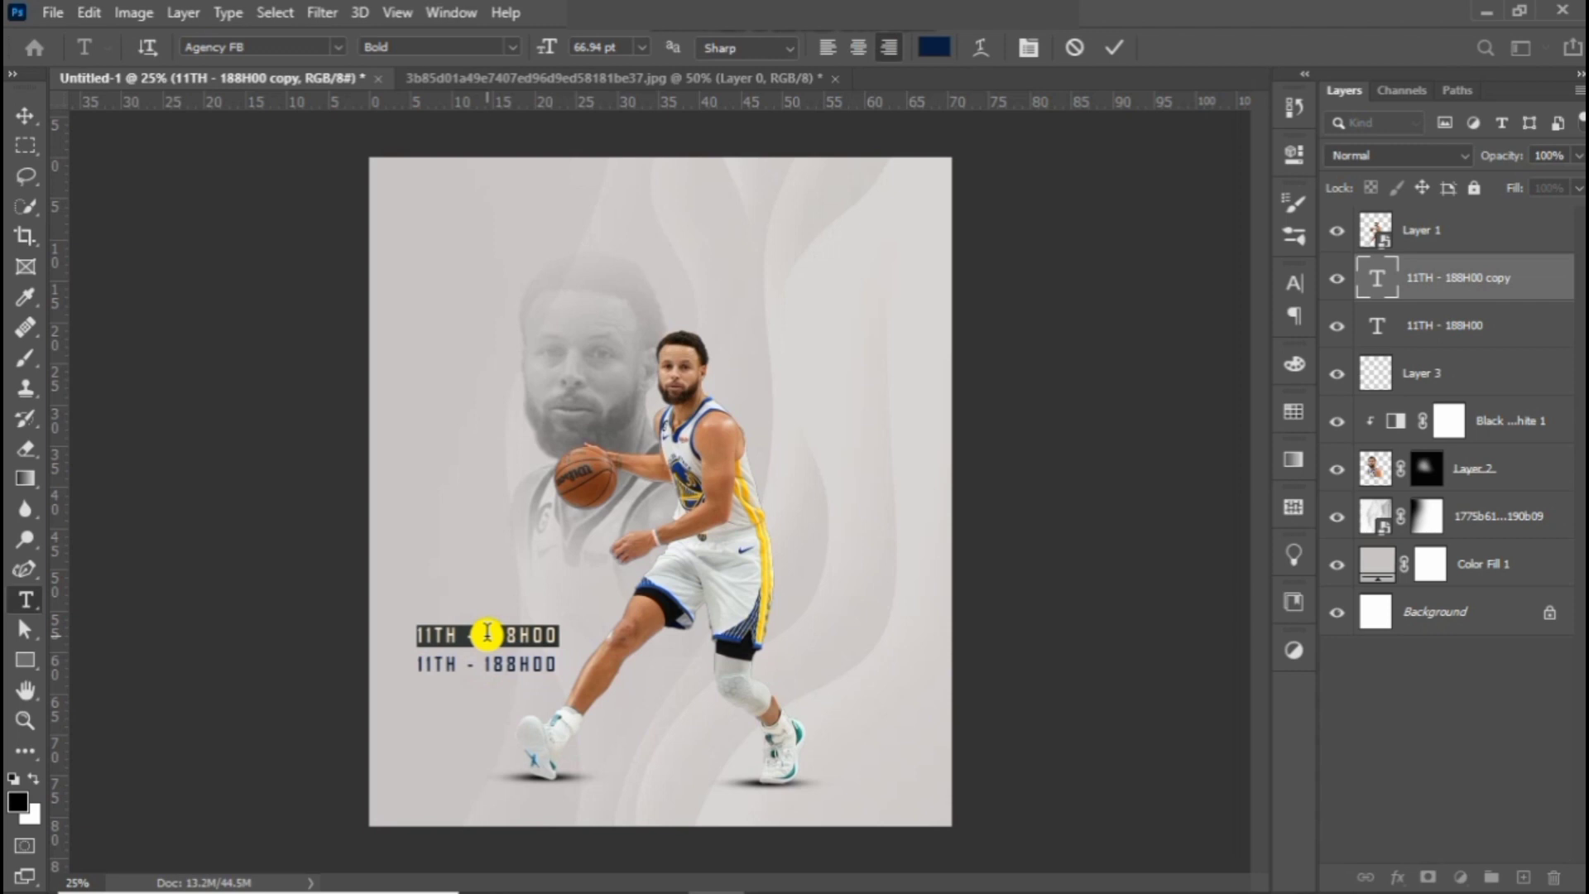
type("NBA")
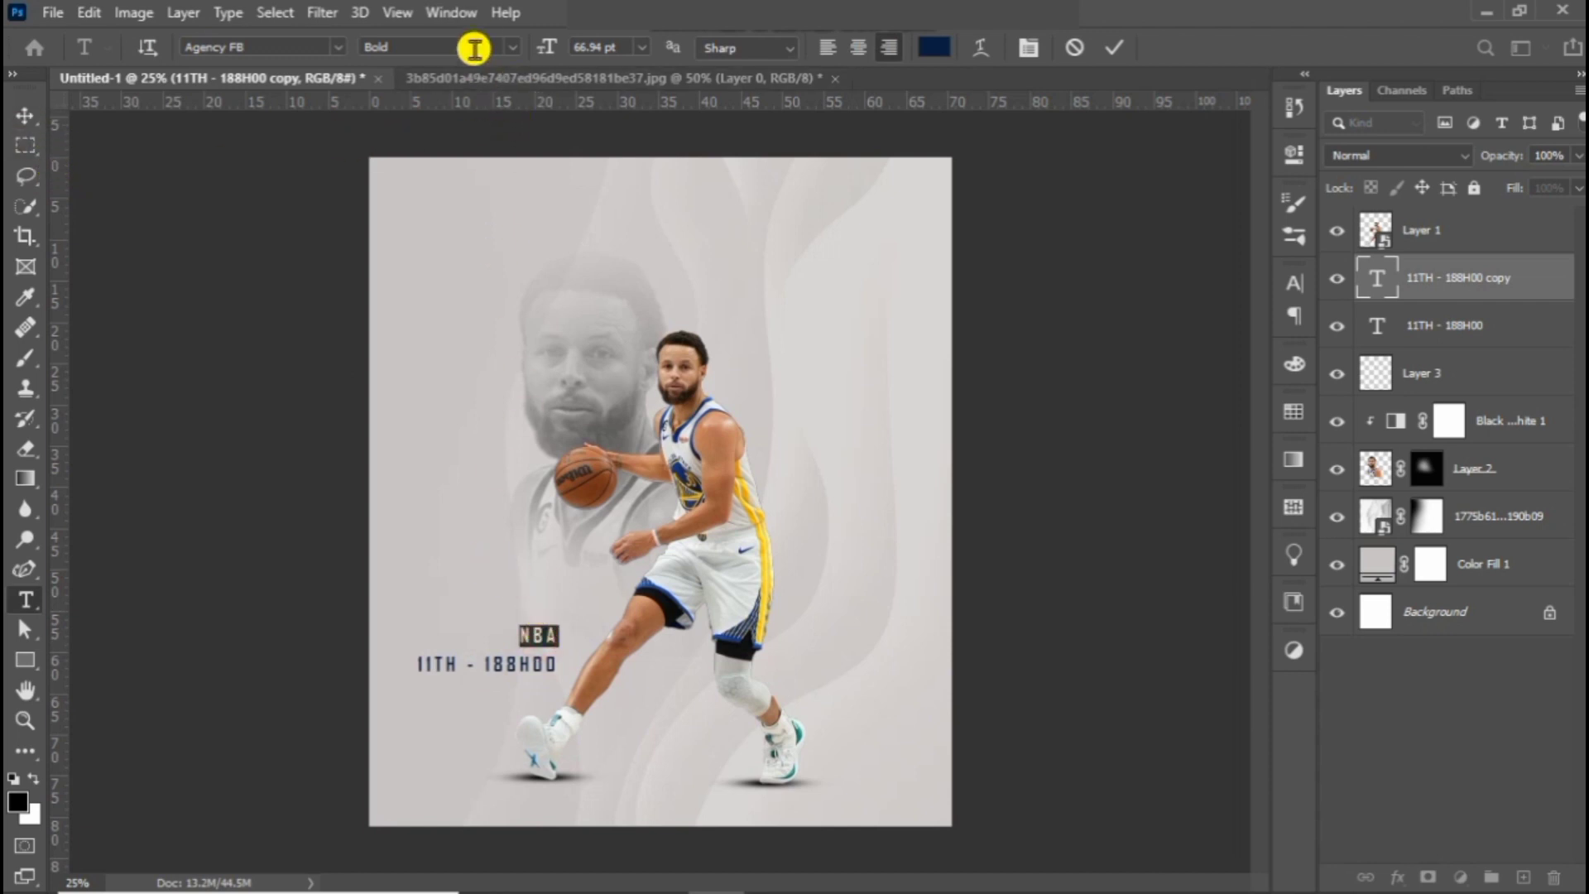
left_click(512, 47)
left_click(454, 80)
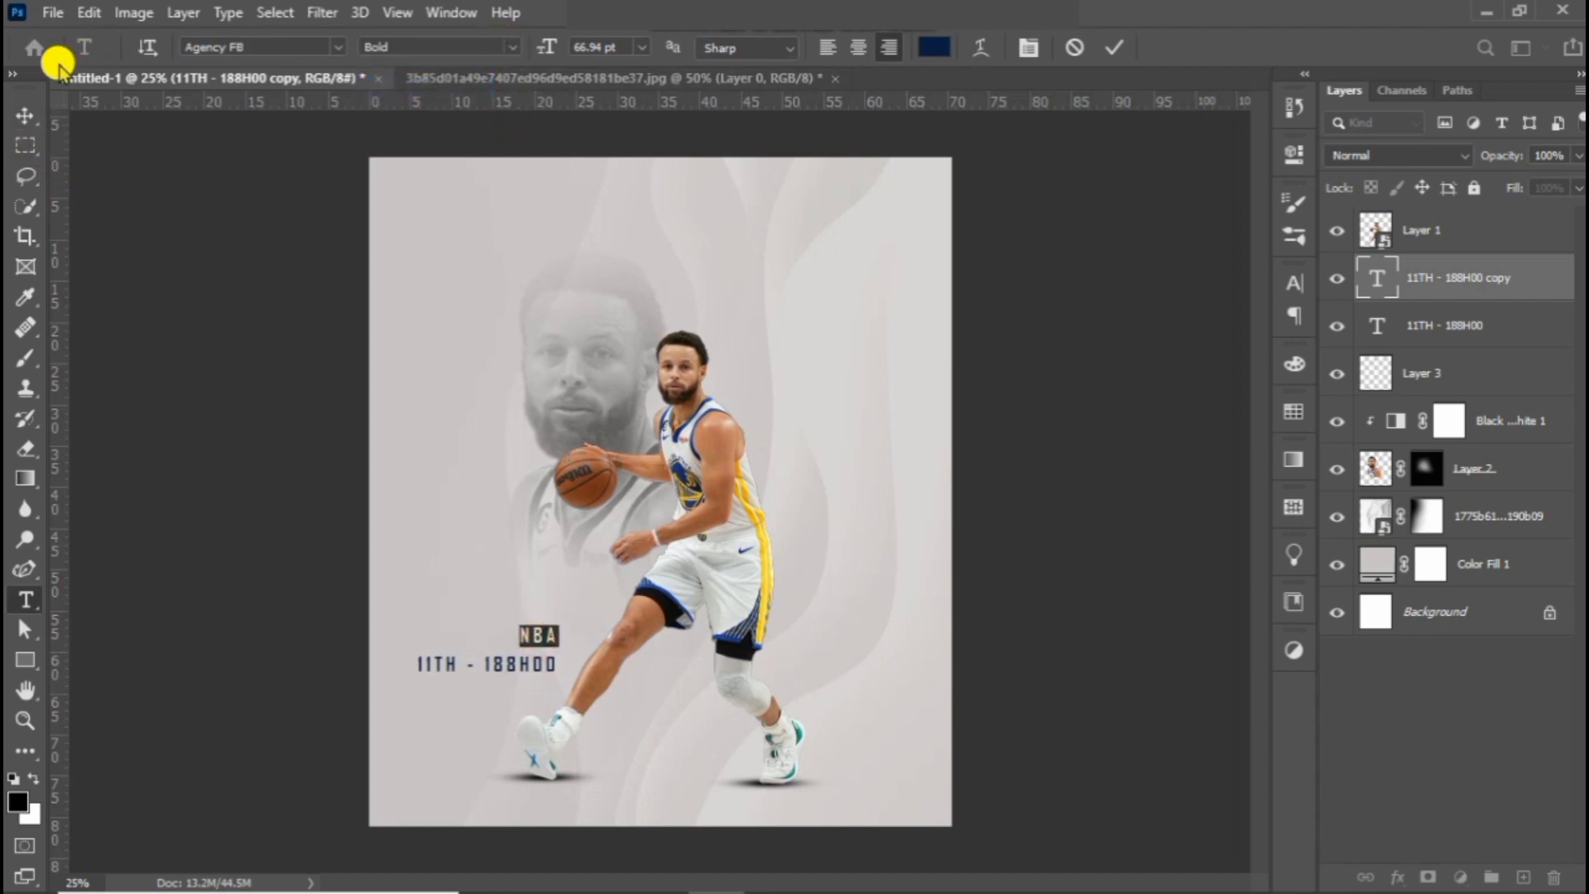
left_click(331, 50)
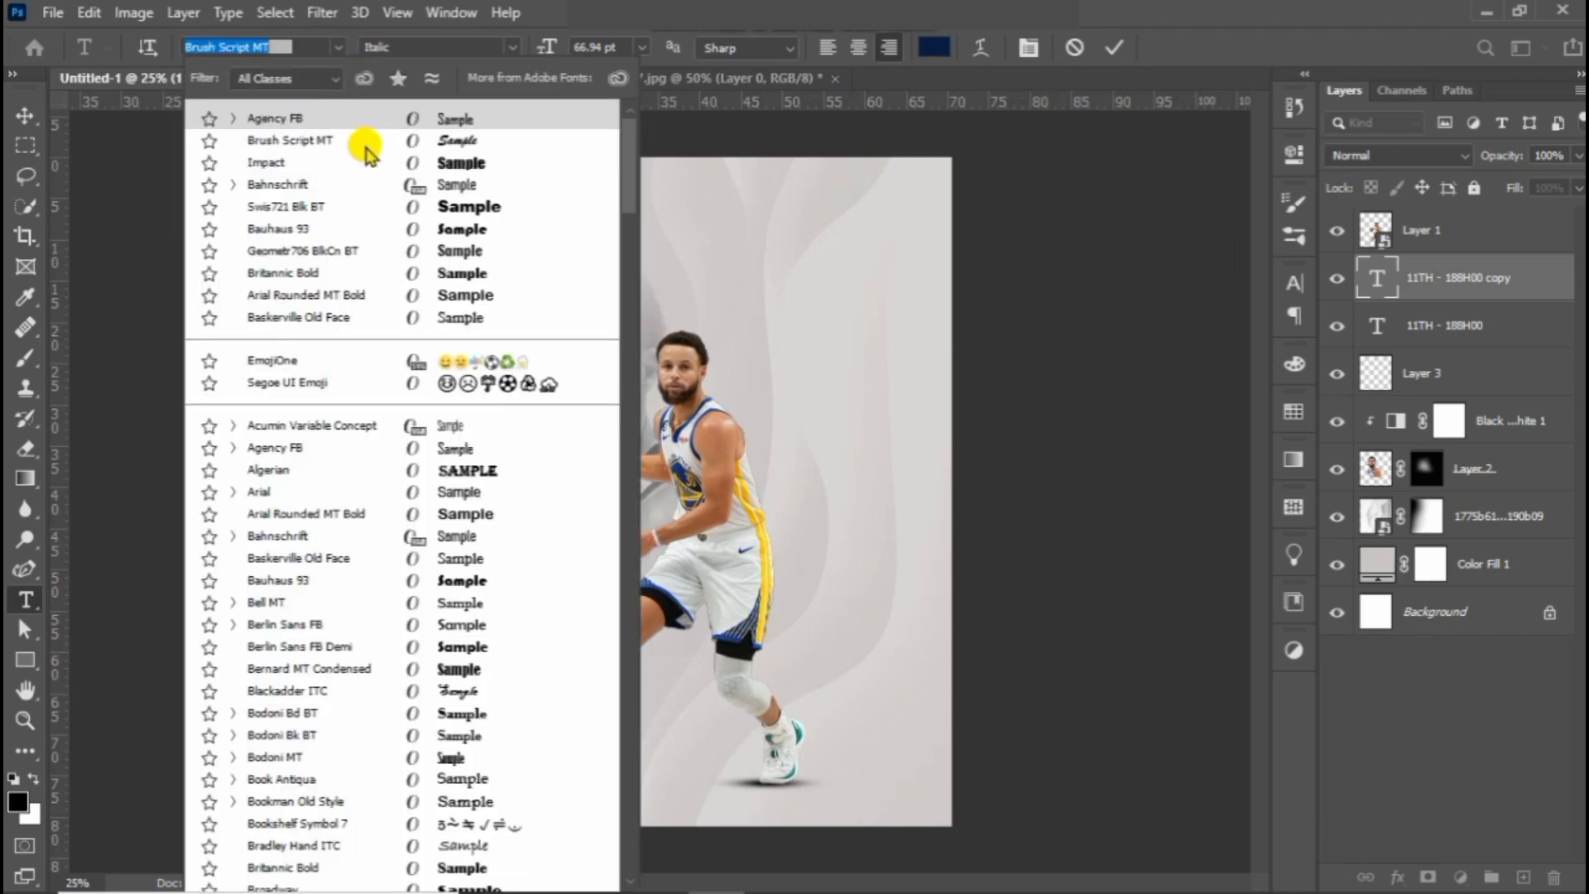
left_click(369, 163)
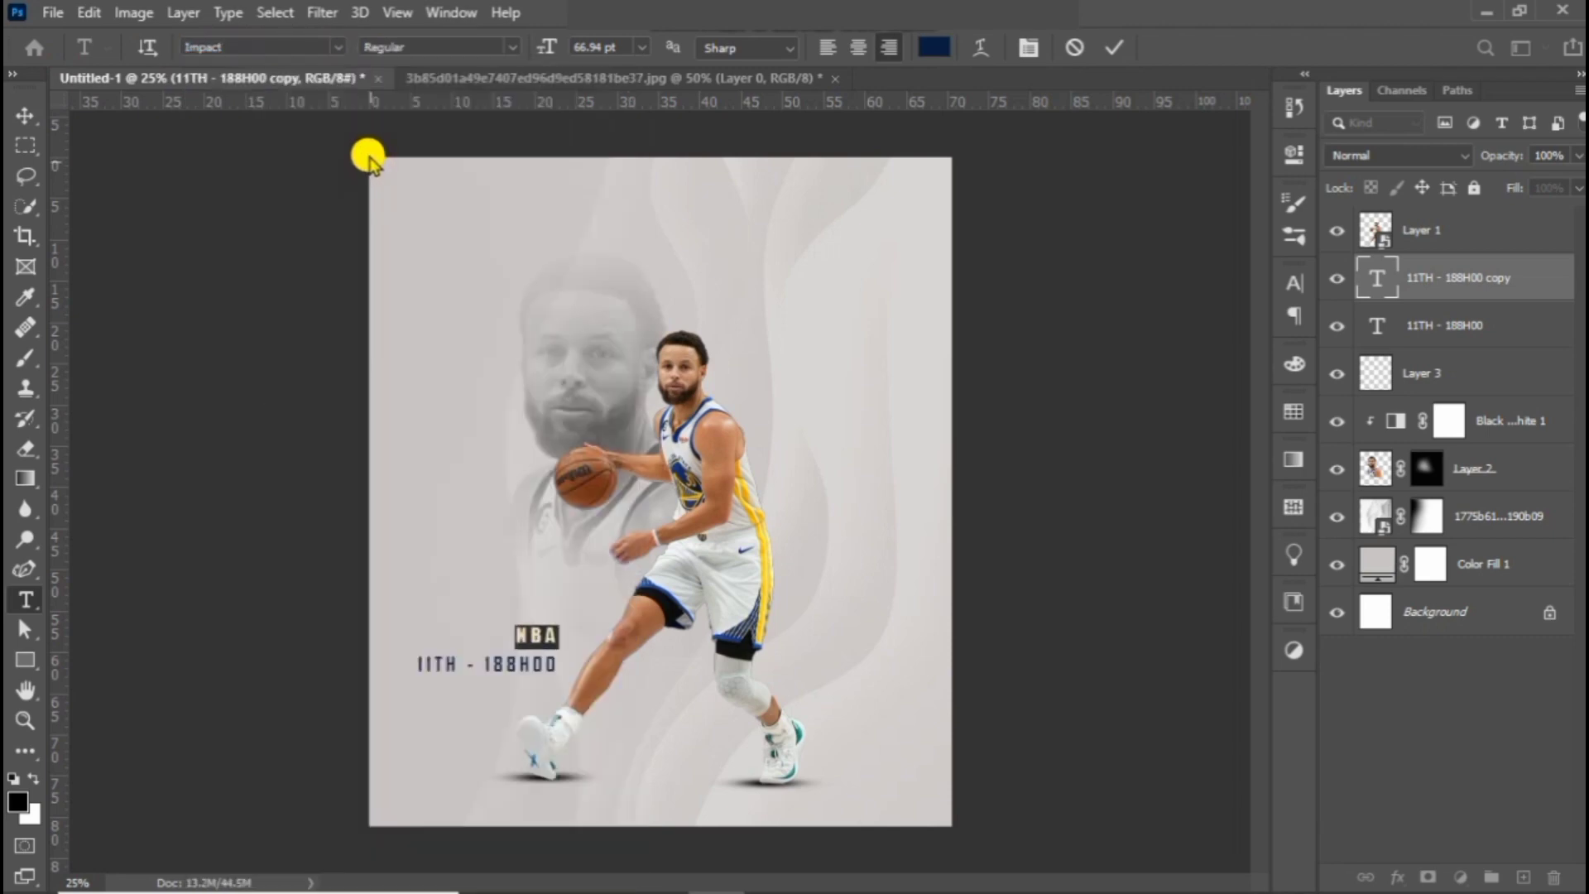
left_click(25, 115)
- Scale the NBA text up to about 539% so it forms a large title above the "11TH - 188H00" line
key("ctrl+t")
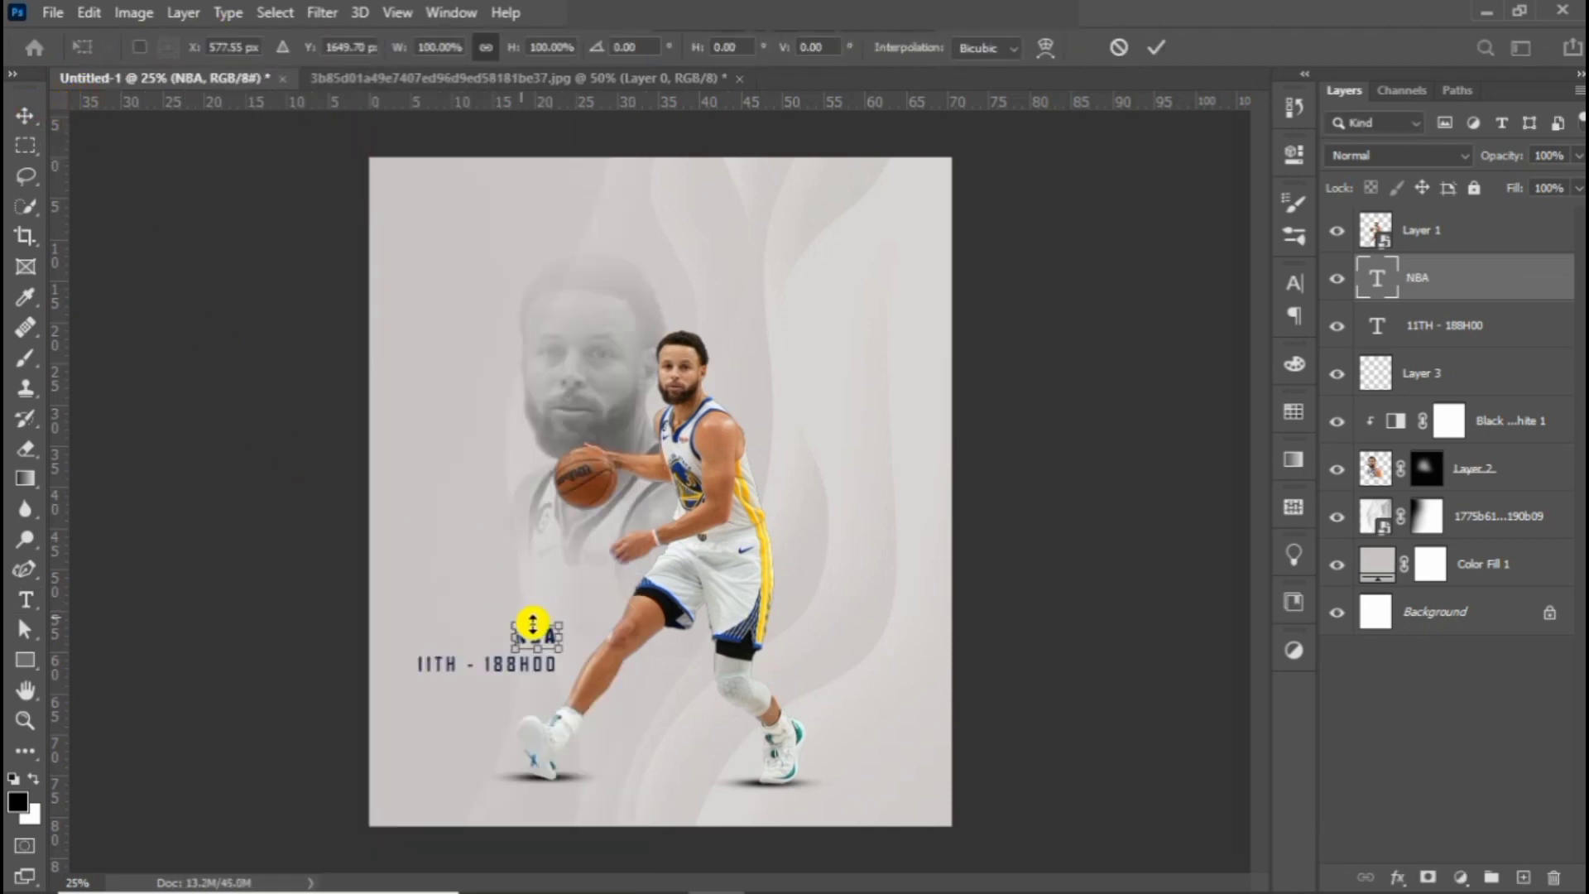
left_click_drag(533, 624, 556, 519)
left_click_drag(541, 593, 537, 588)
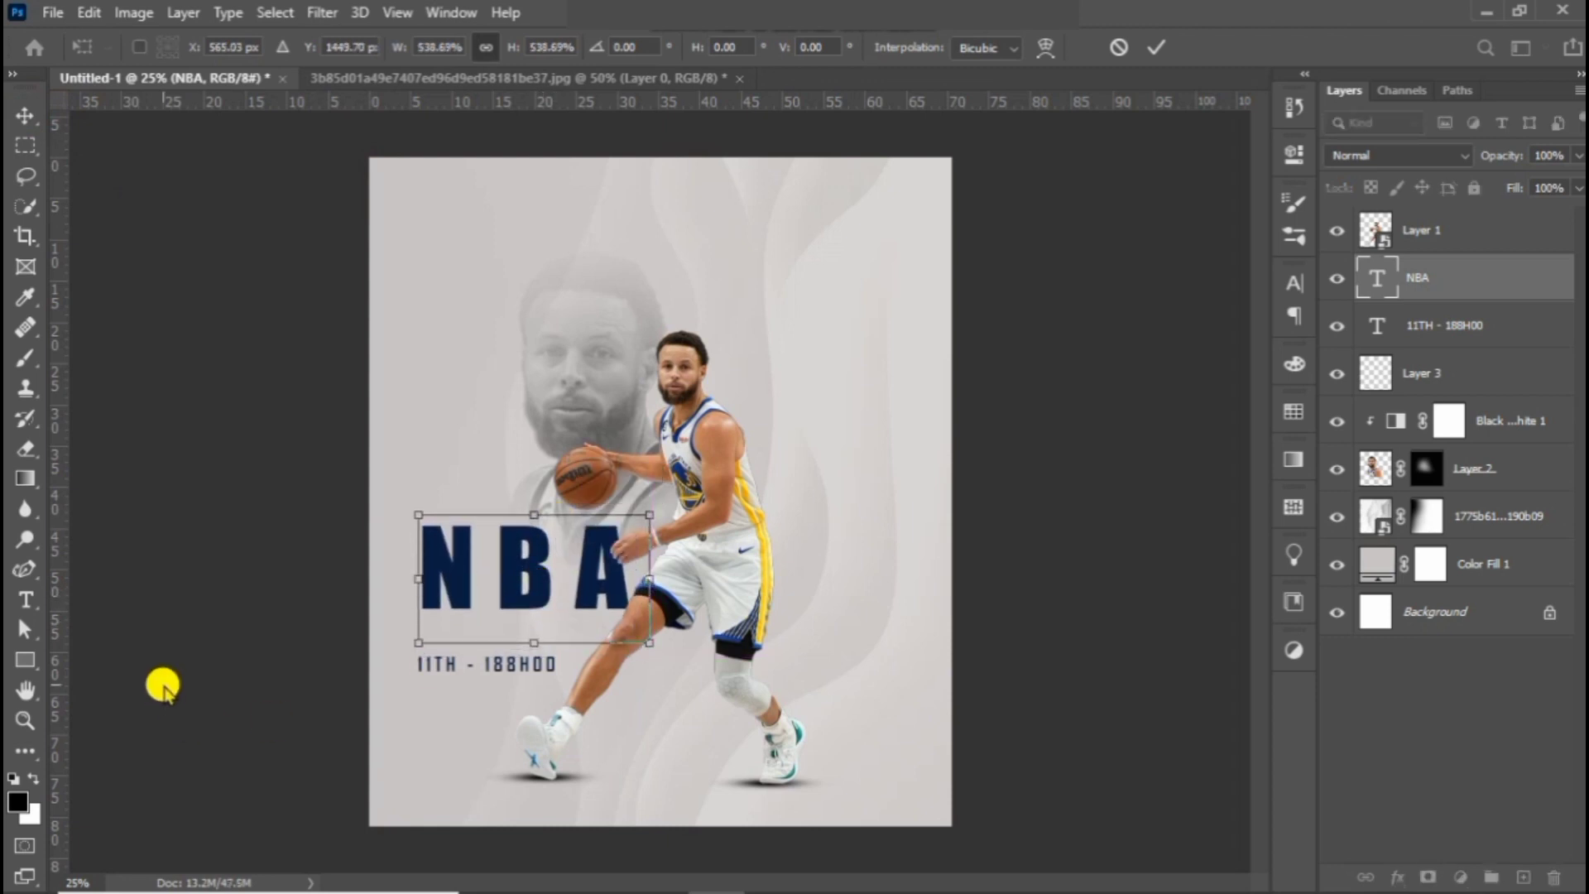
key("Return")
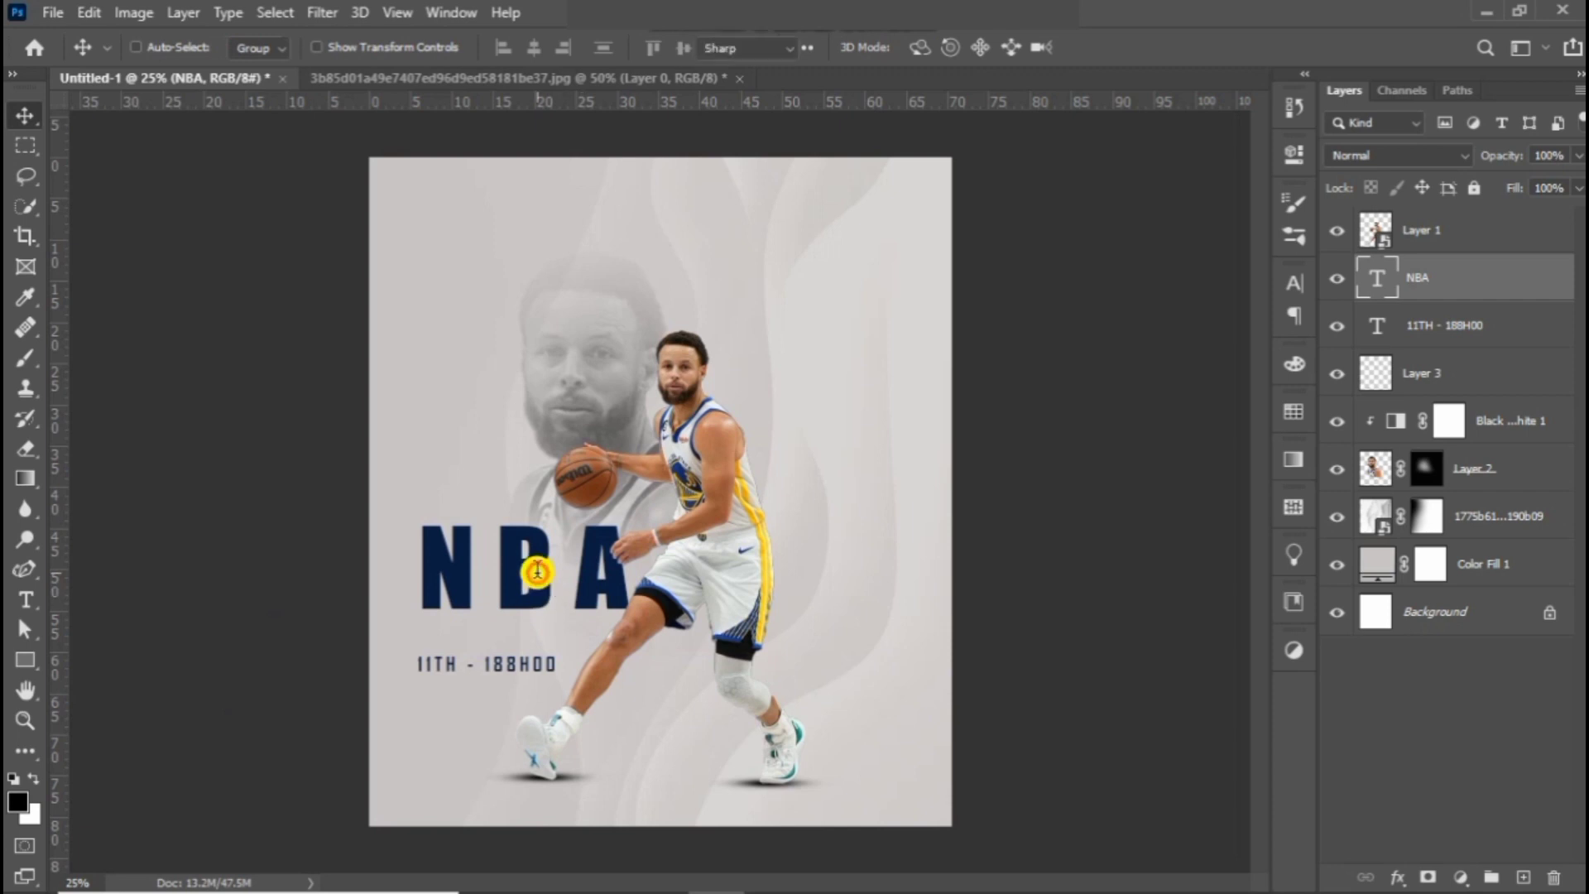
- Set the NBA title's tracking to 25 and move it clear of the player's hand, flush with the line below
double_click(534, 563)
key("ctrl+t")
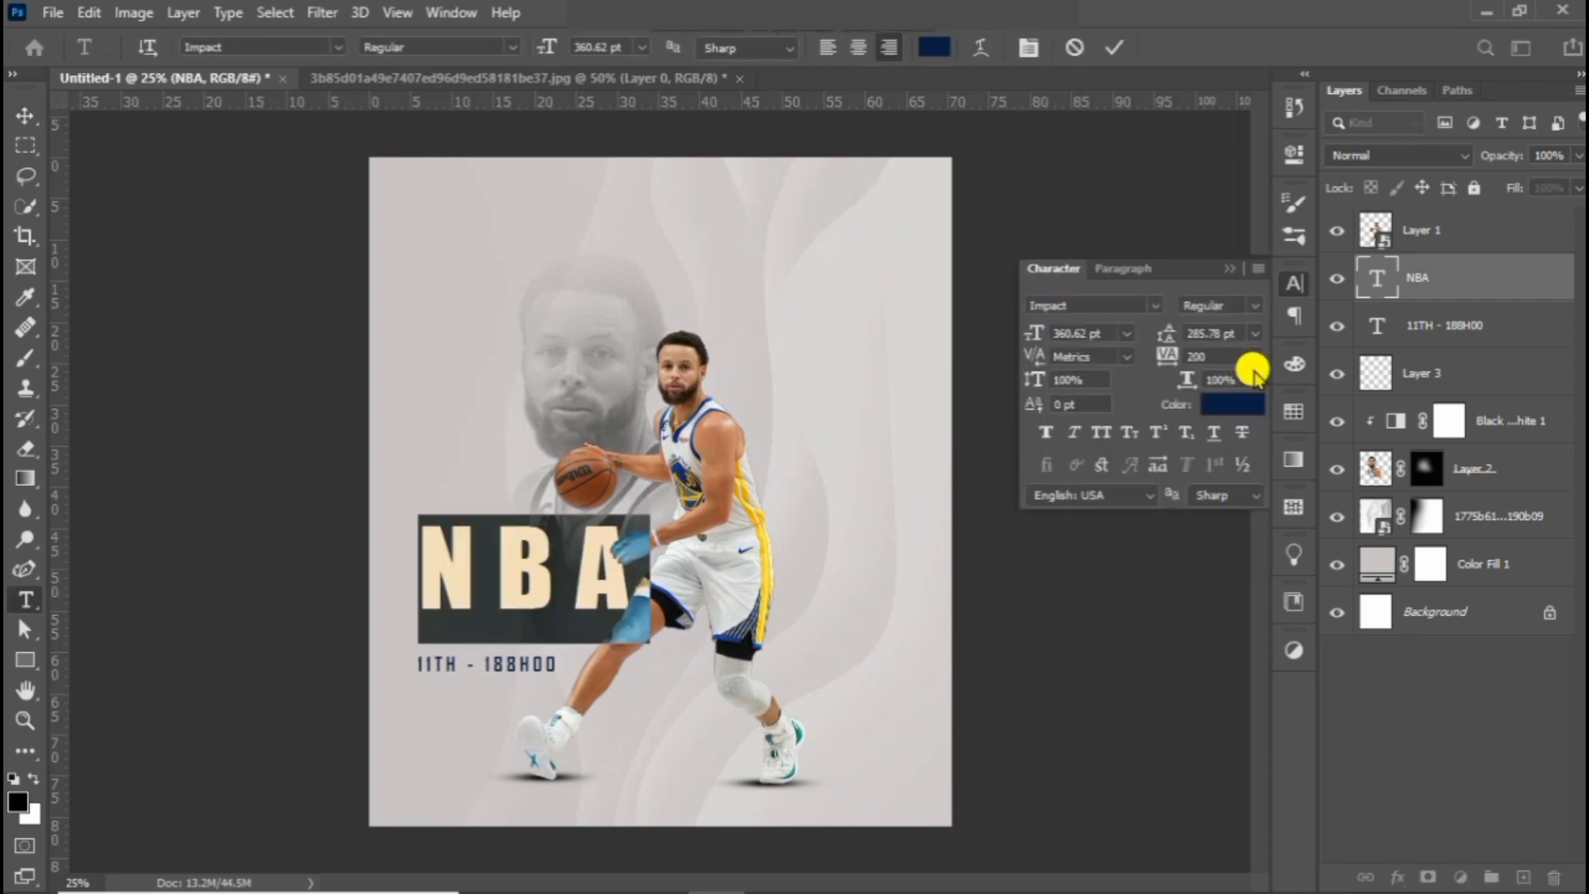
left_click(1255, 356)
left_click(1213, 539)
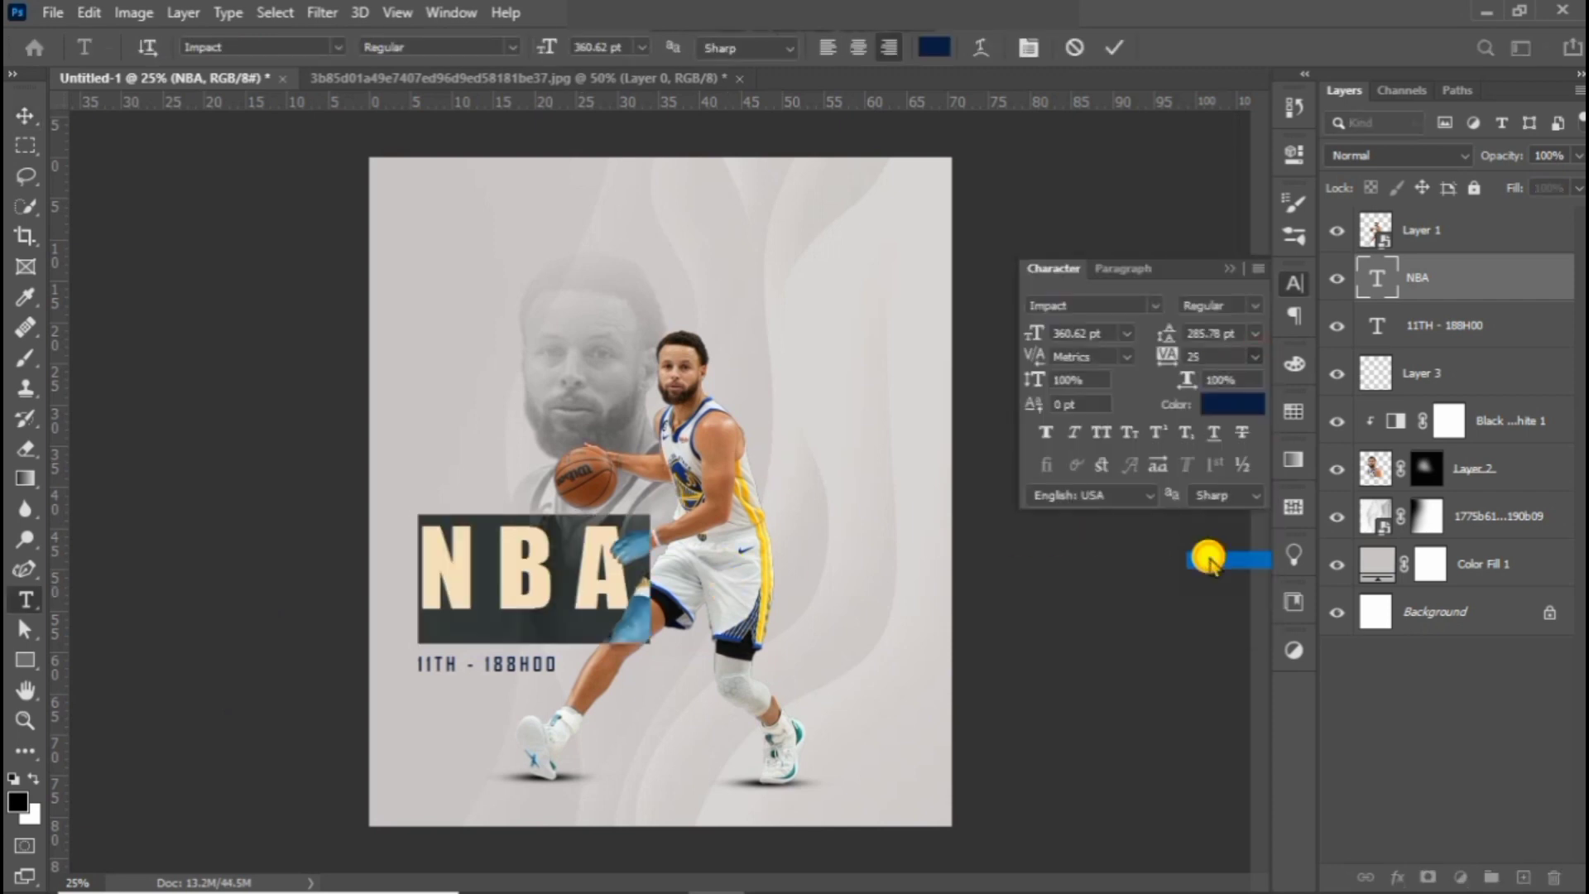
left_click(24, 115)
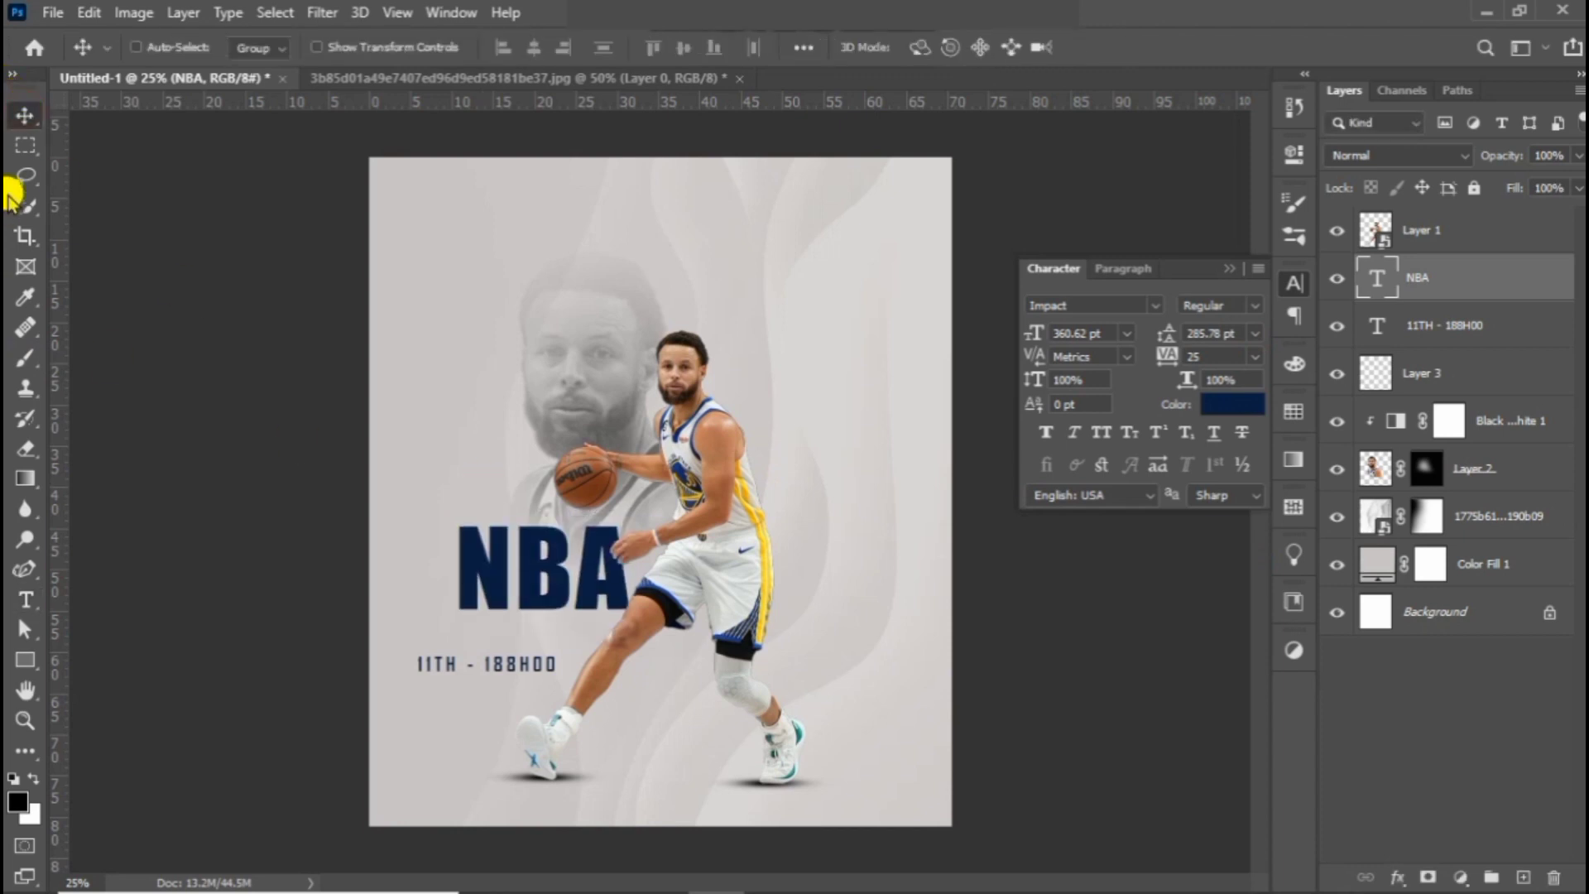
left_click_drag(507, 573, 459, 583)
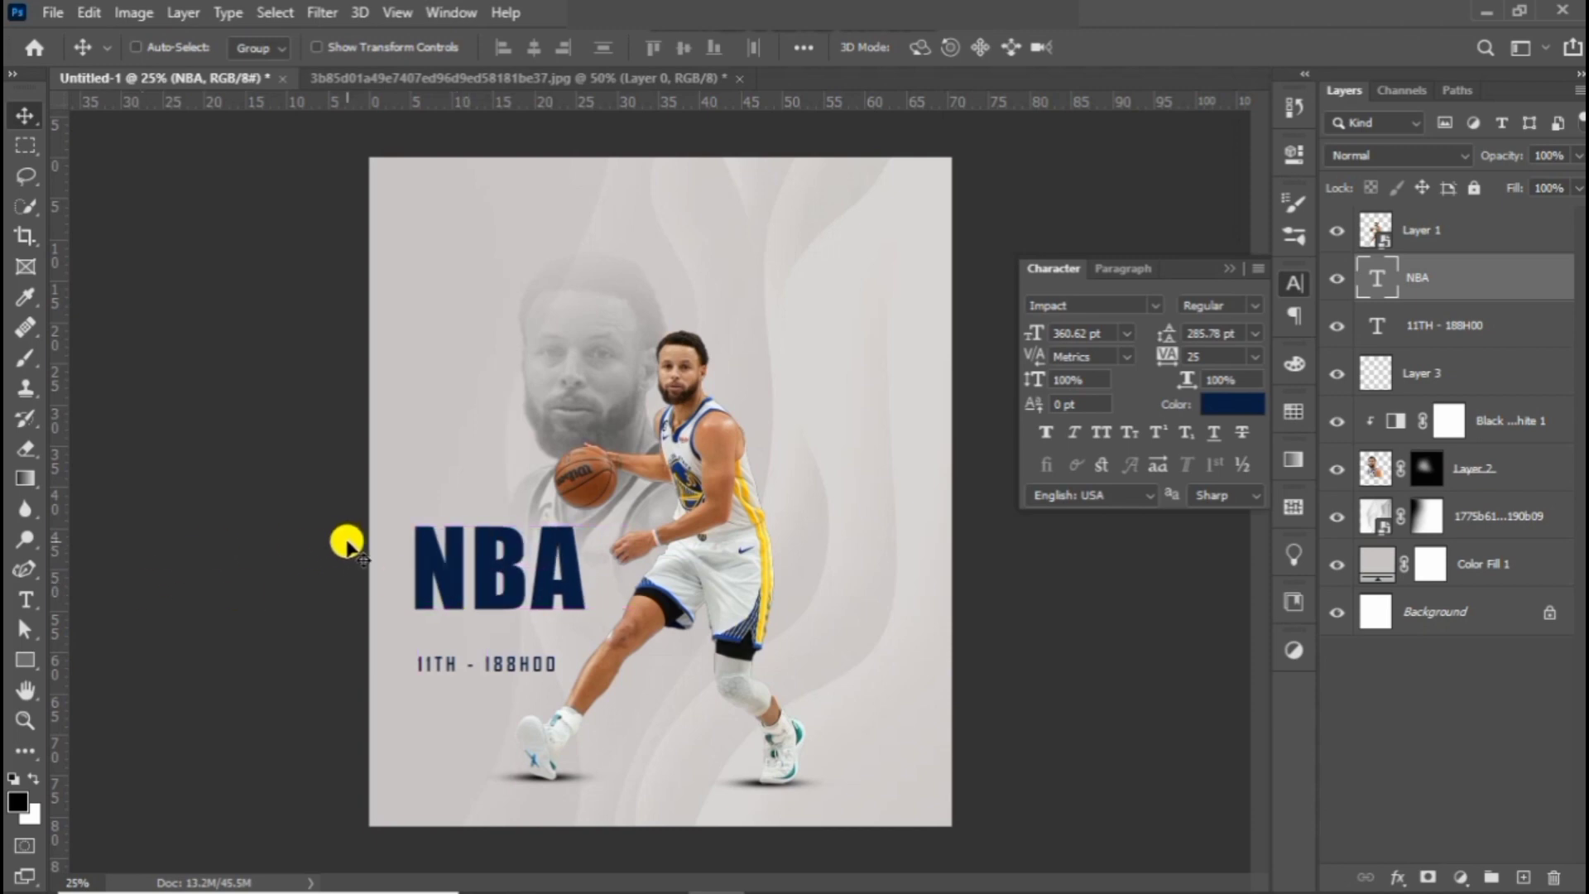
- Duplicate the "11TH - 188H00" text into the gap below the NBA title and change the copy to "LEAGUE"
left_click(1228, 268)
left_click(1539, 329)
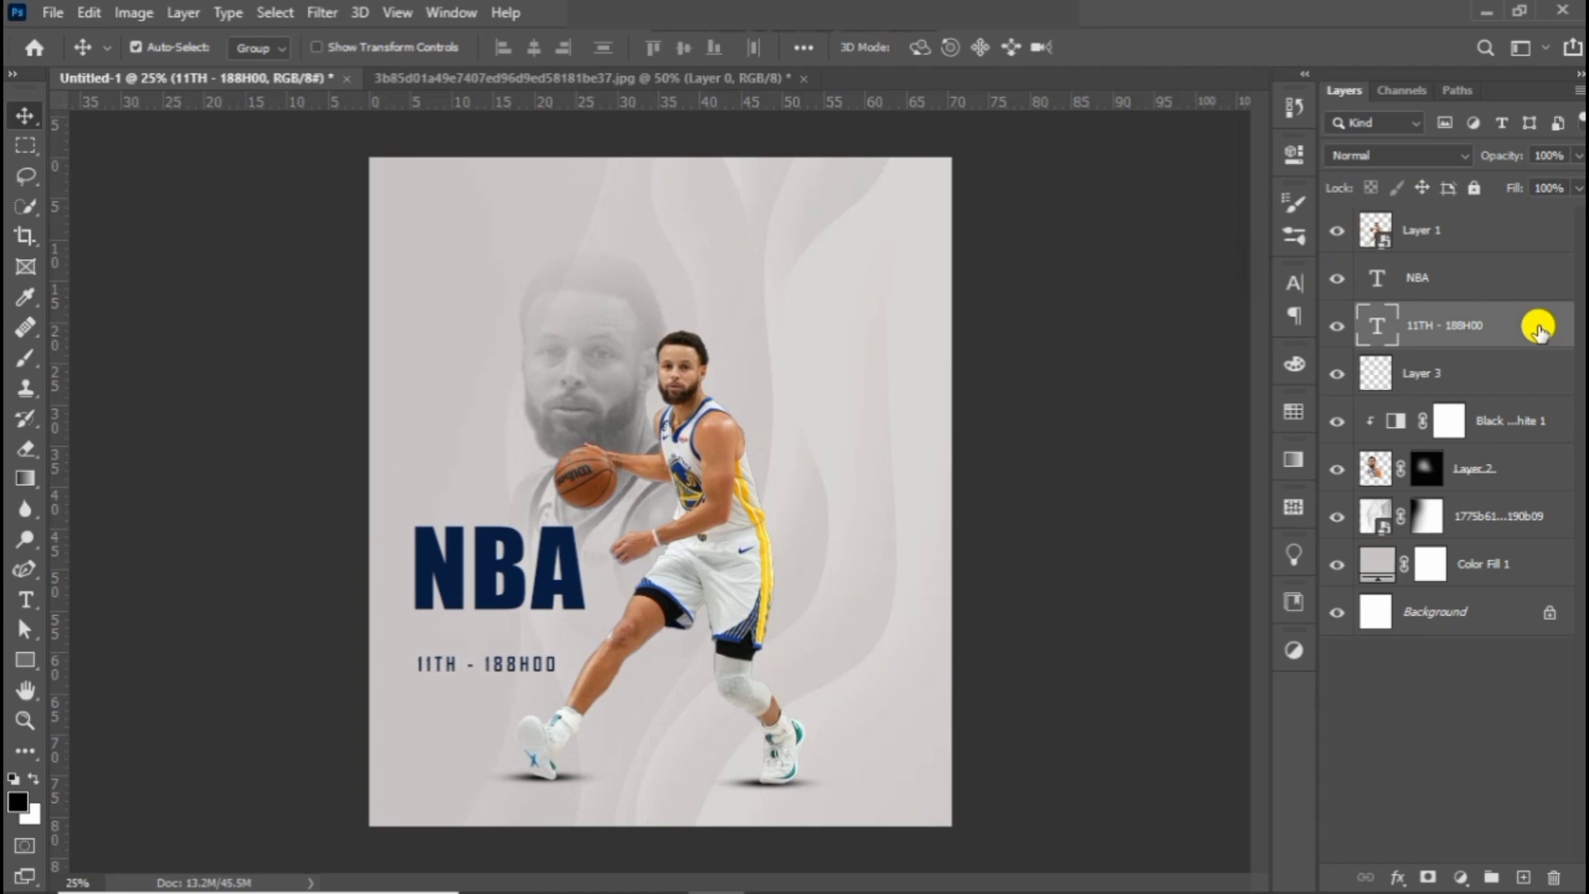
key("ctrl+j")
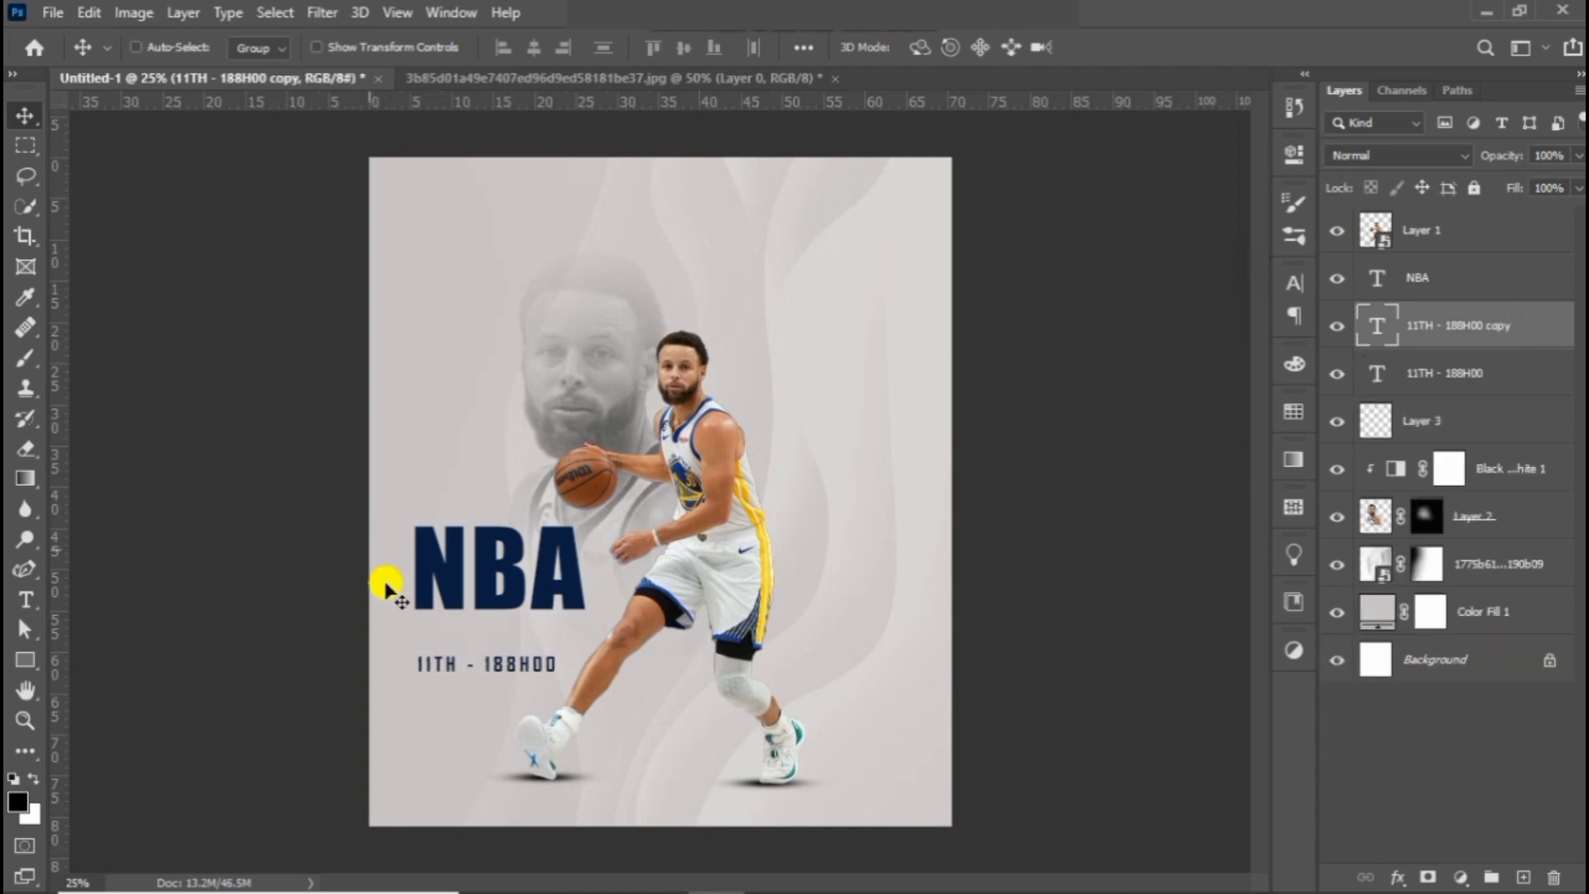
left_click_drag(496, 673, 499, 636)
double_click(500, 635)
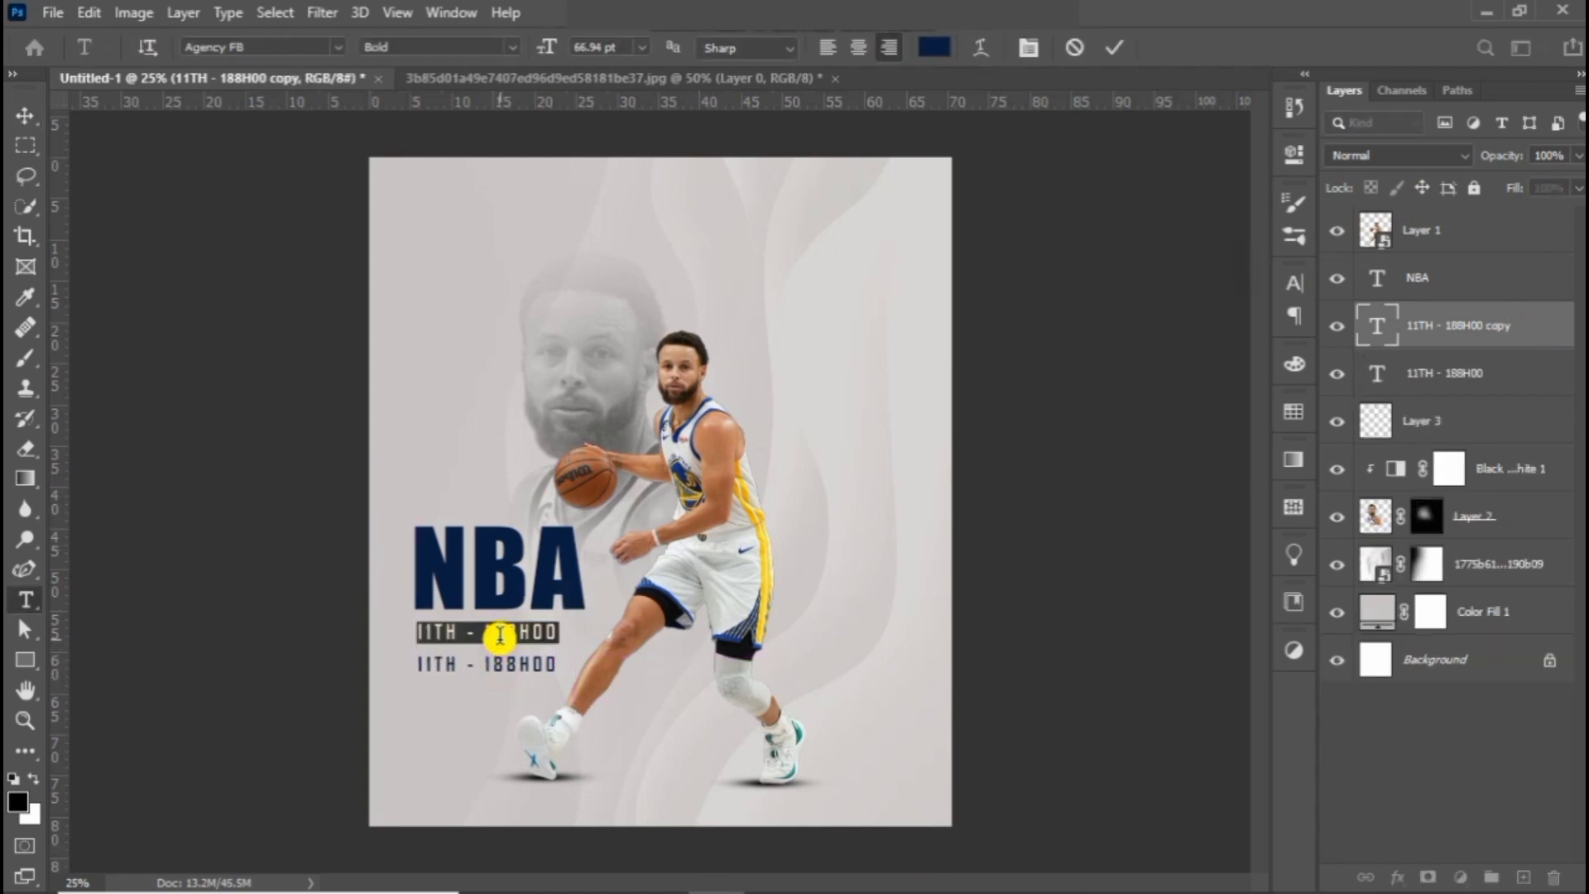
key("BackSpace")
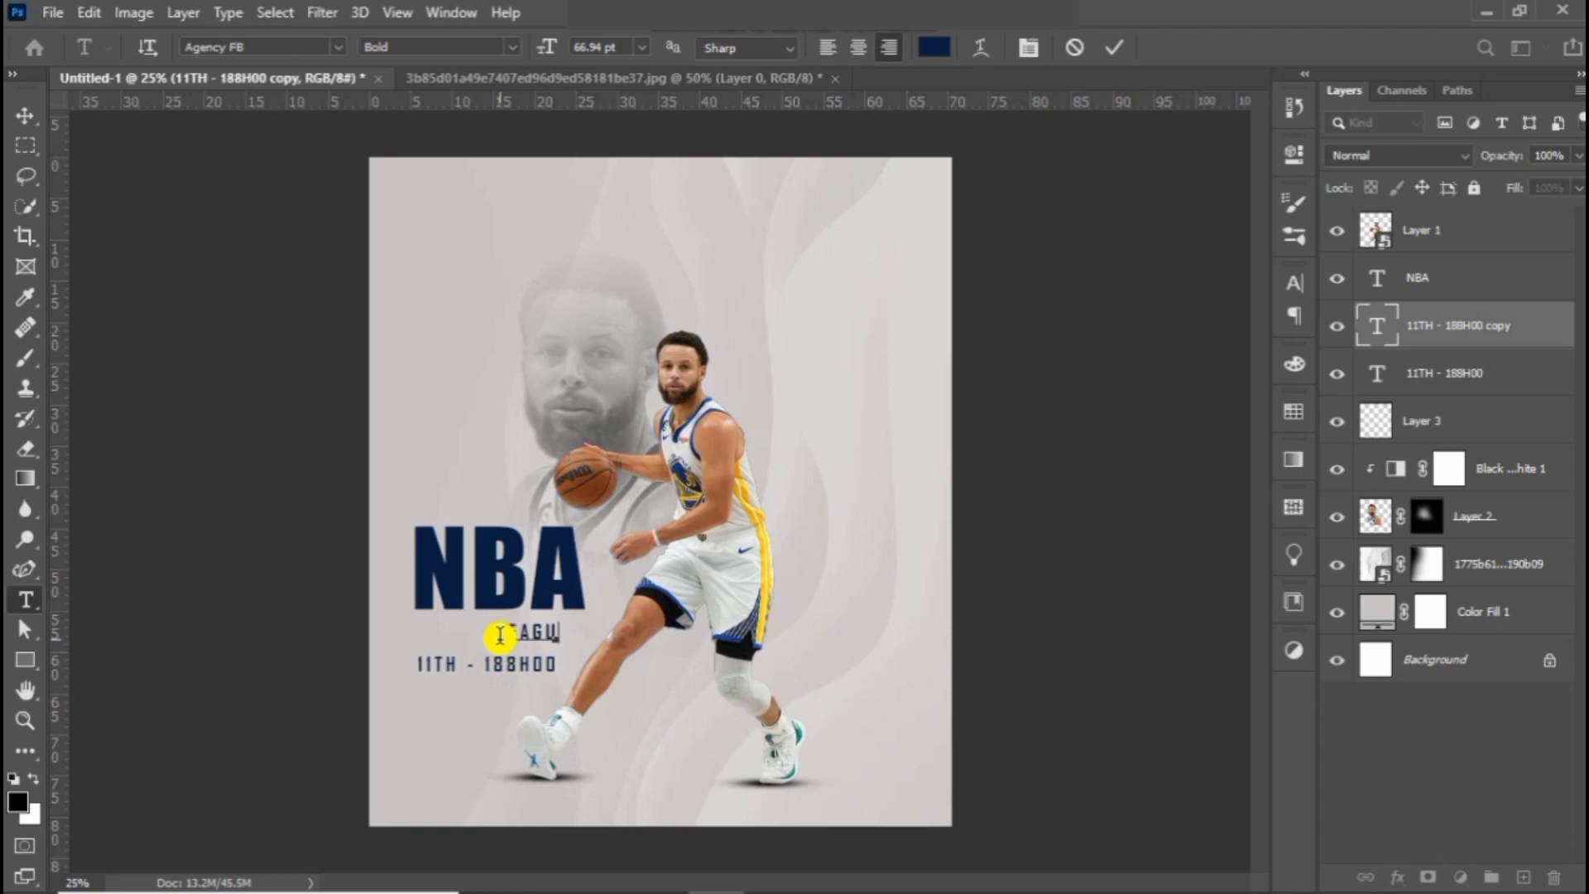
key("ctrl+Return")
key("v")
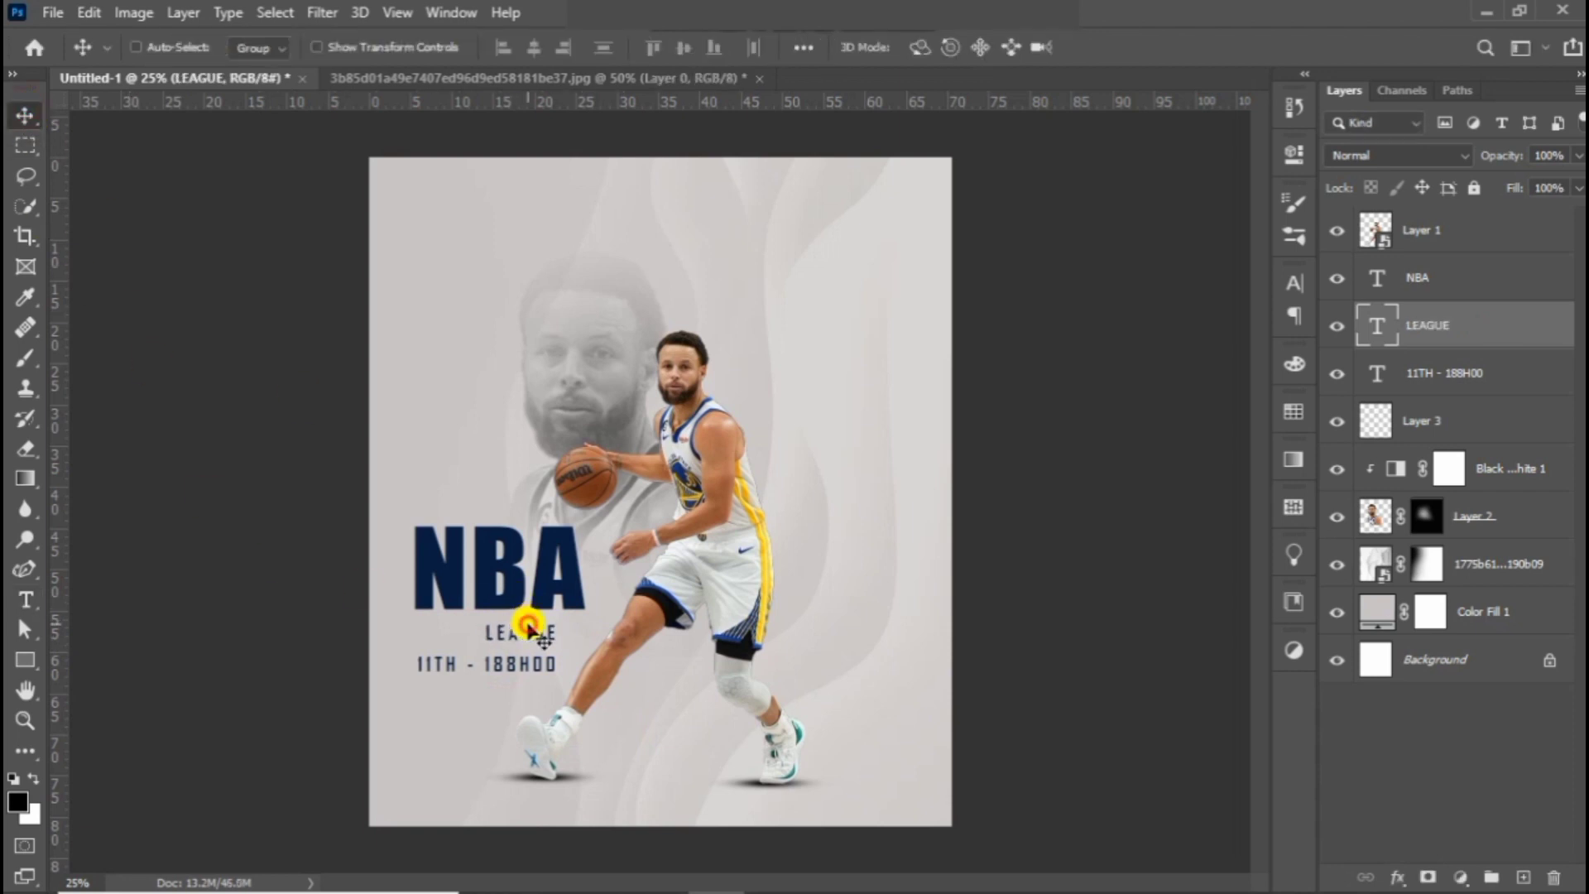
- Align LEAGUE with the left edge of the NBA title just below it, and move "11TH - 188H00" directly under LEAGUE
left_click_drag(522, 617, 451, 626)
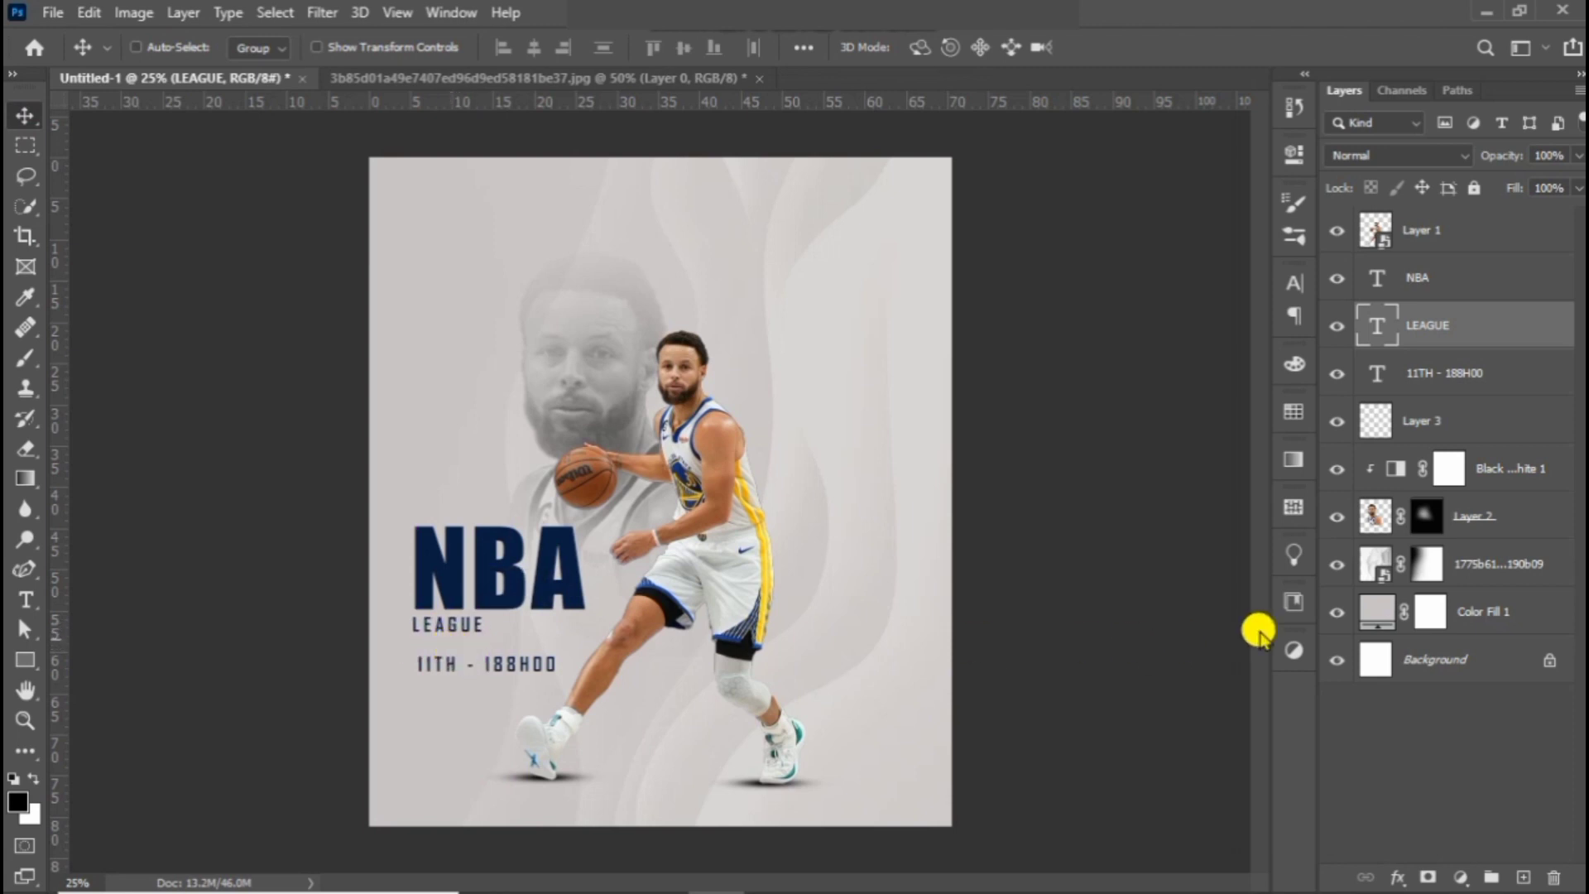
left_click(1464, 371)
left_click_drag(488, 659, 482, 646)
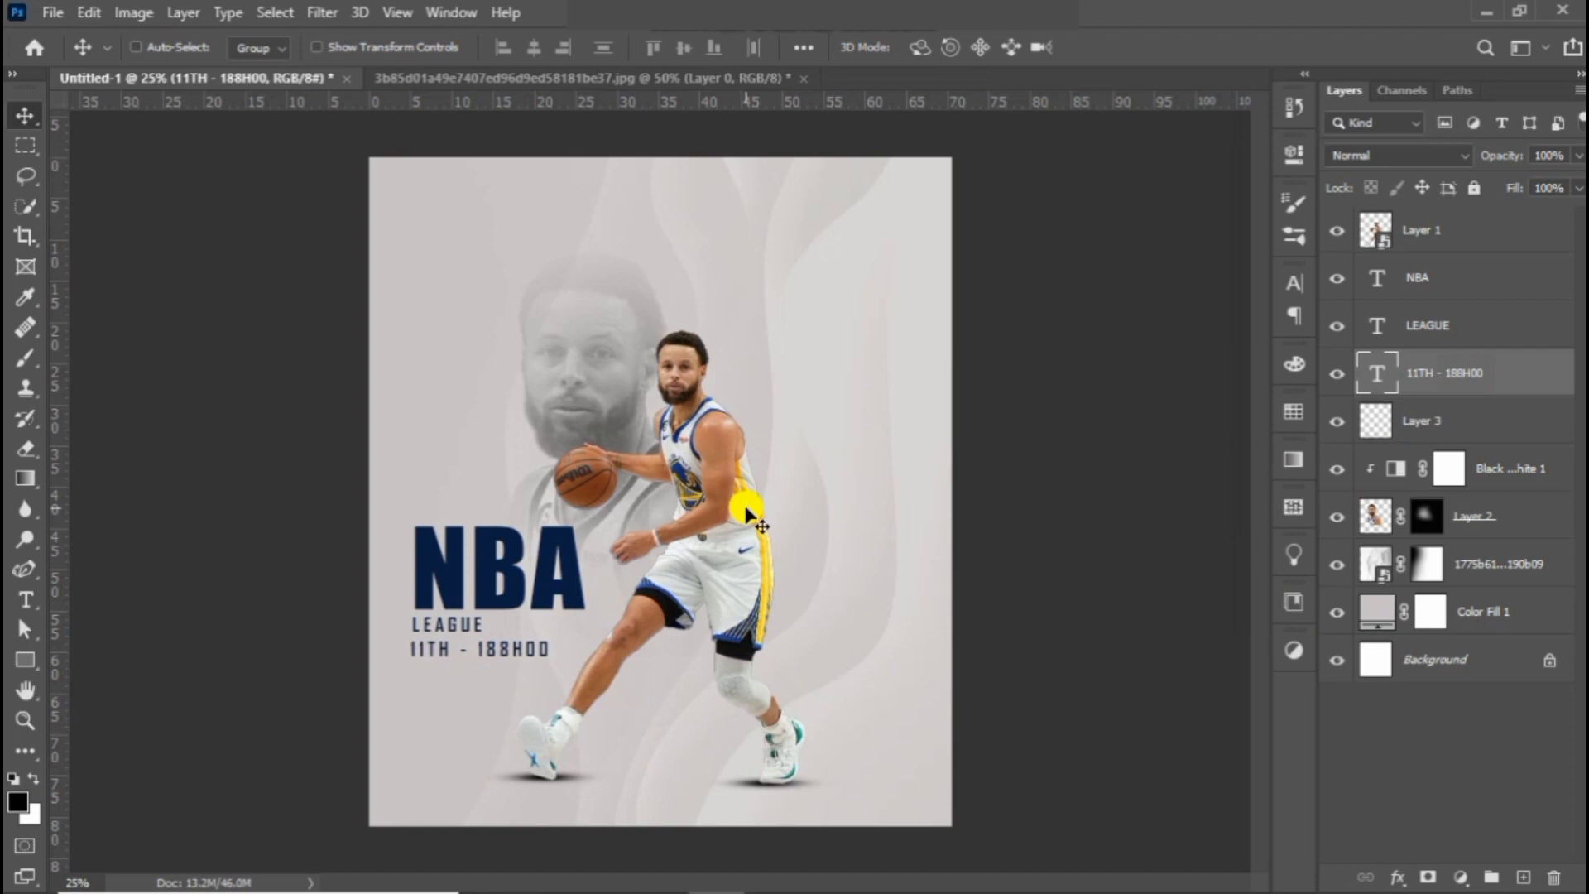
- Duplicate the LEAGUE text, place the copy beside the player's head and change it to "STEPHEN CURRY"
left_click(1444, 279)
left_click(1449, 329)
key("ctrl+j")
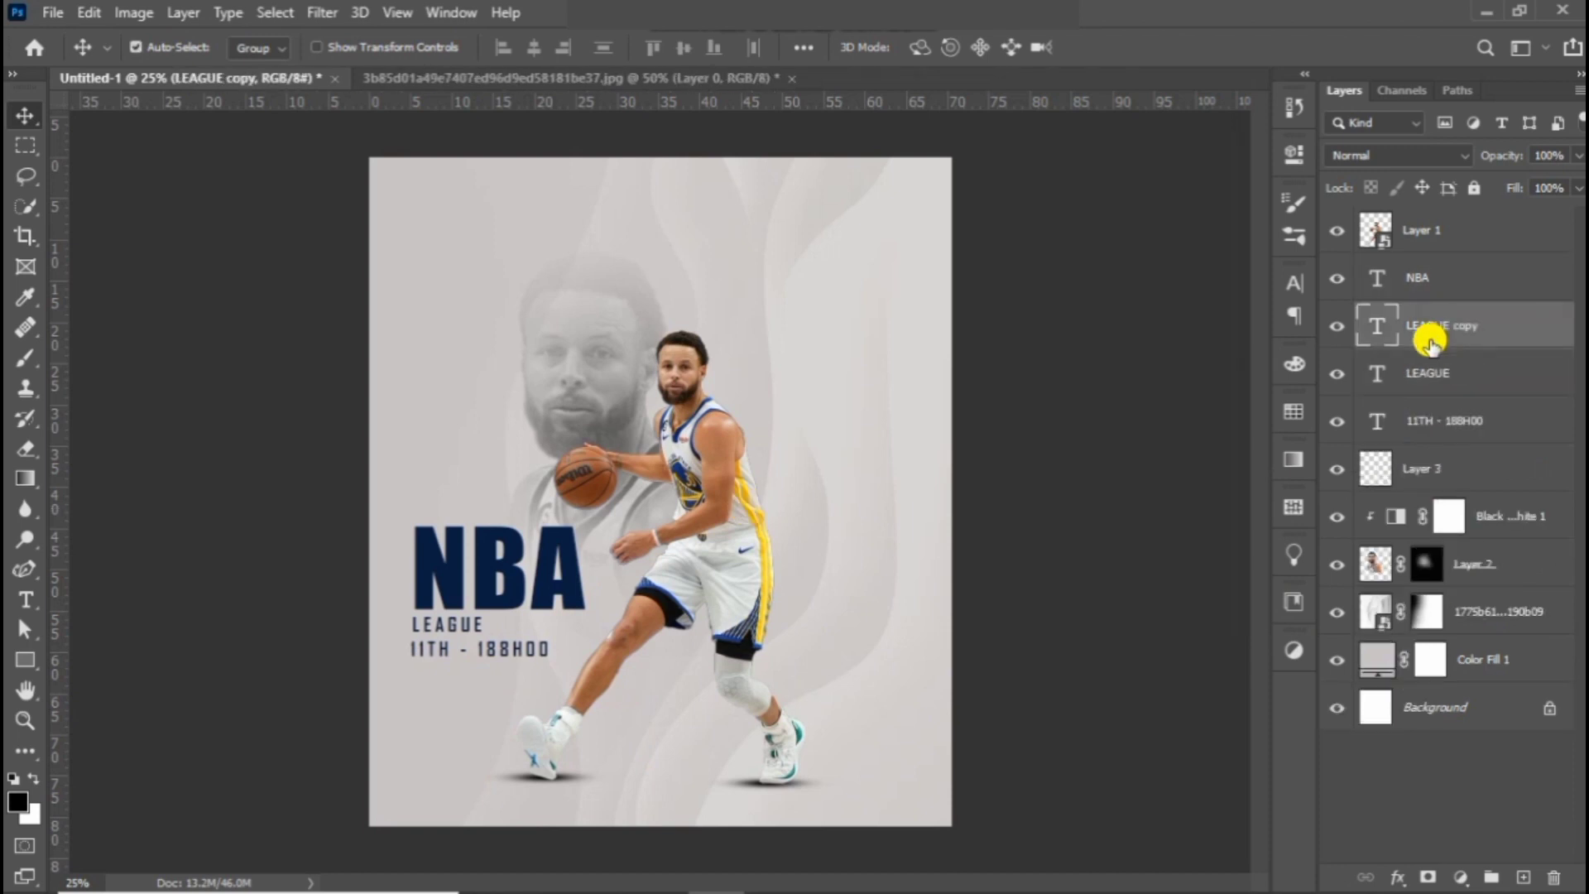
left_click_drag(440, 629, 774, 385)
double_click(776, 385)
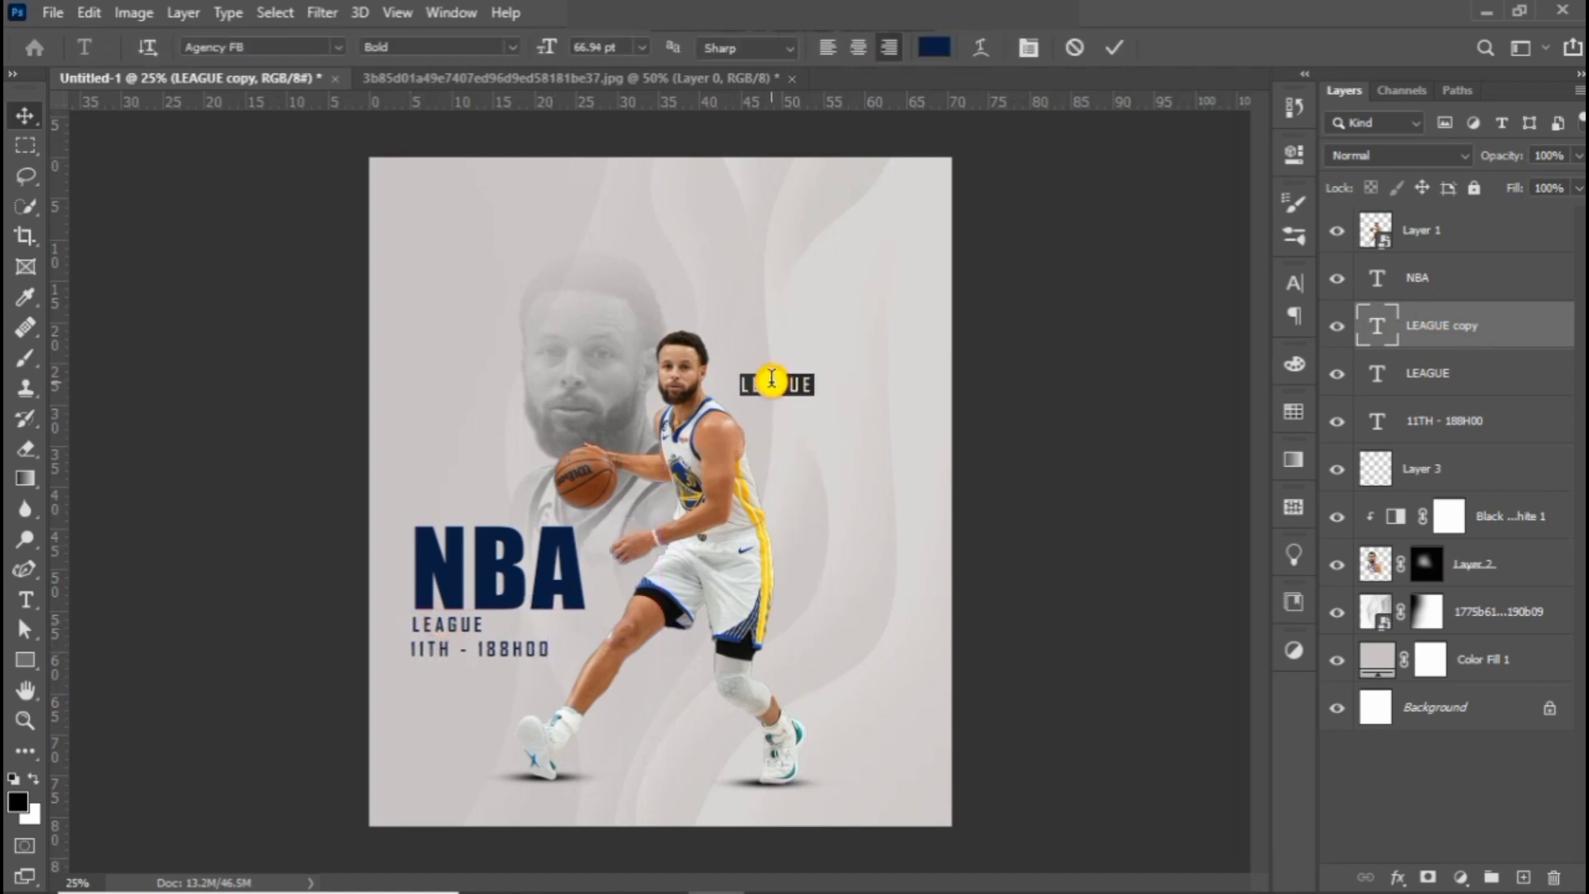
key("Right")
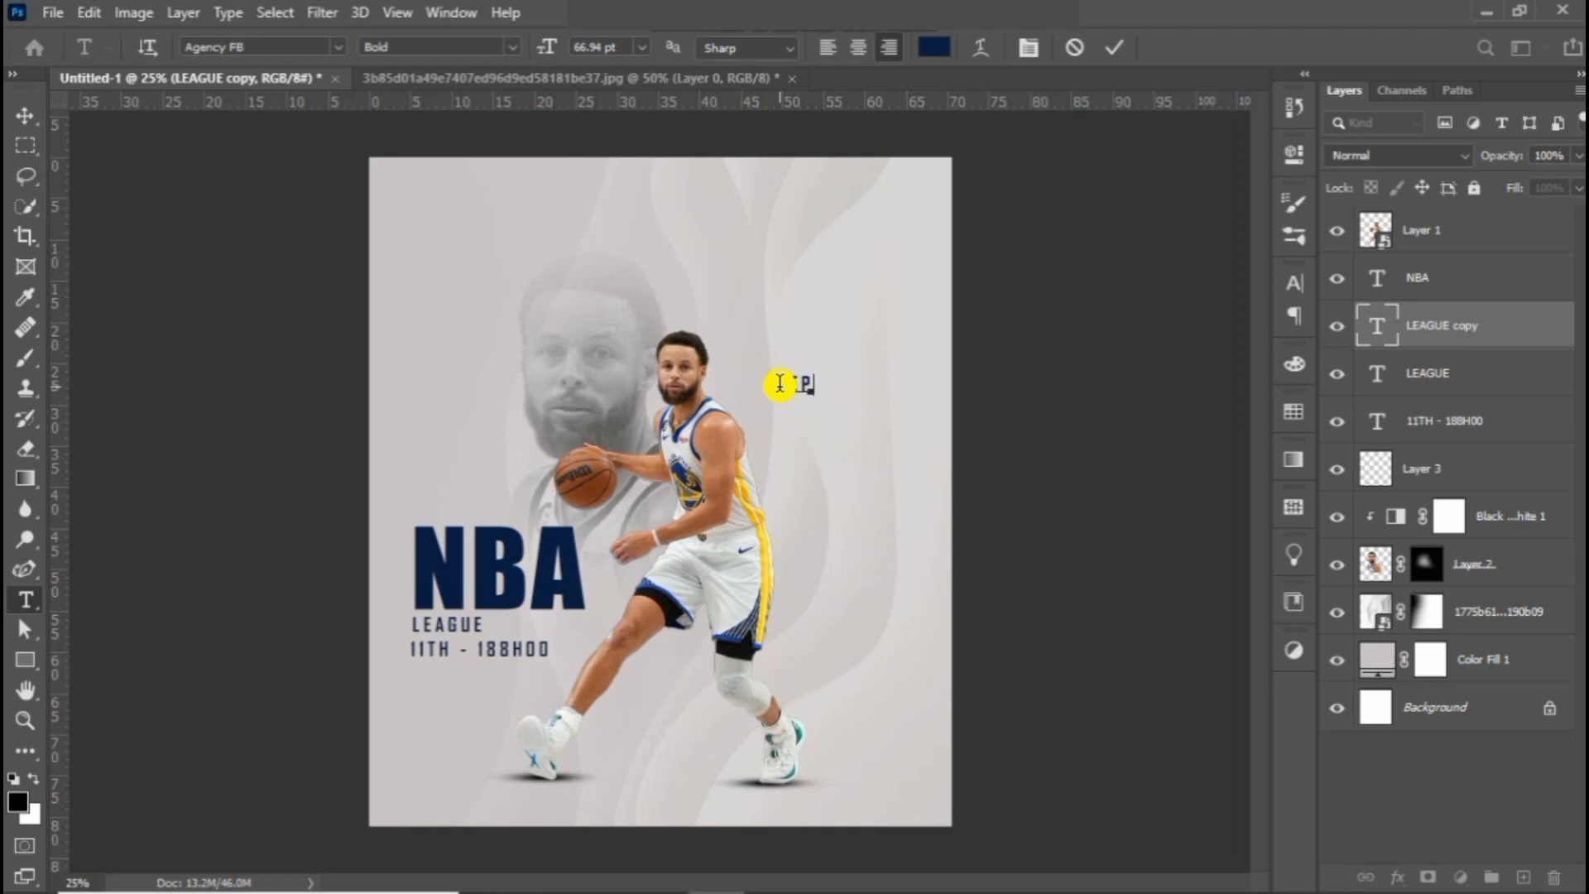
type("CURRY")
left_click(25, 115)
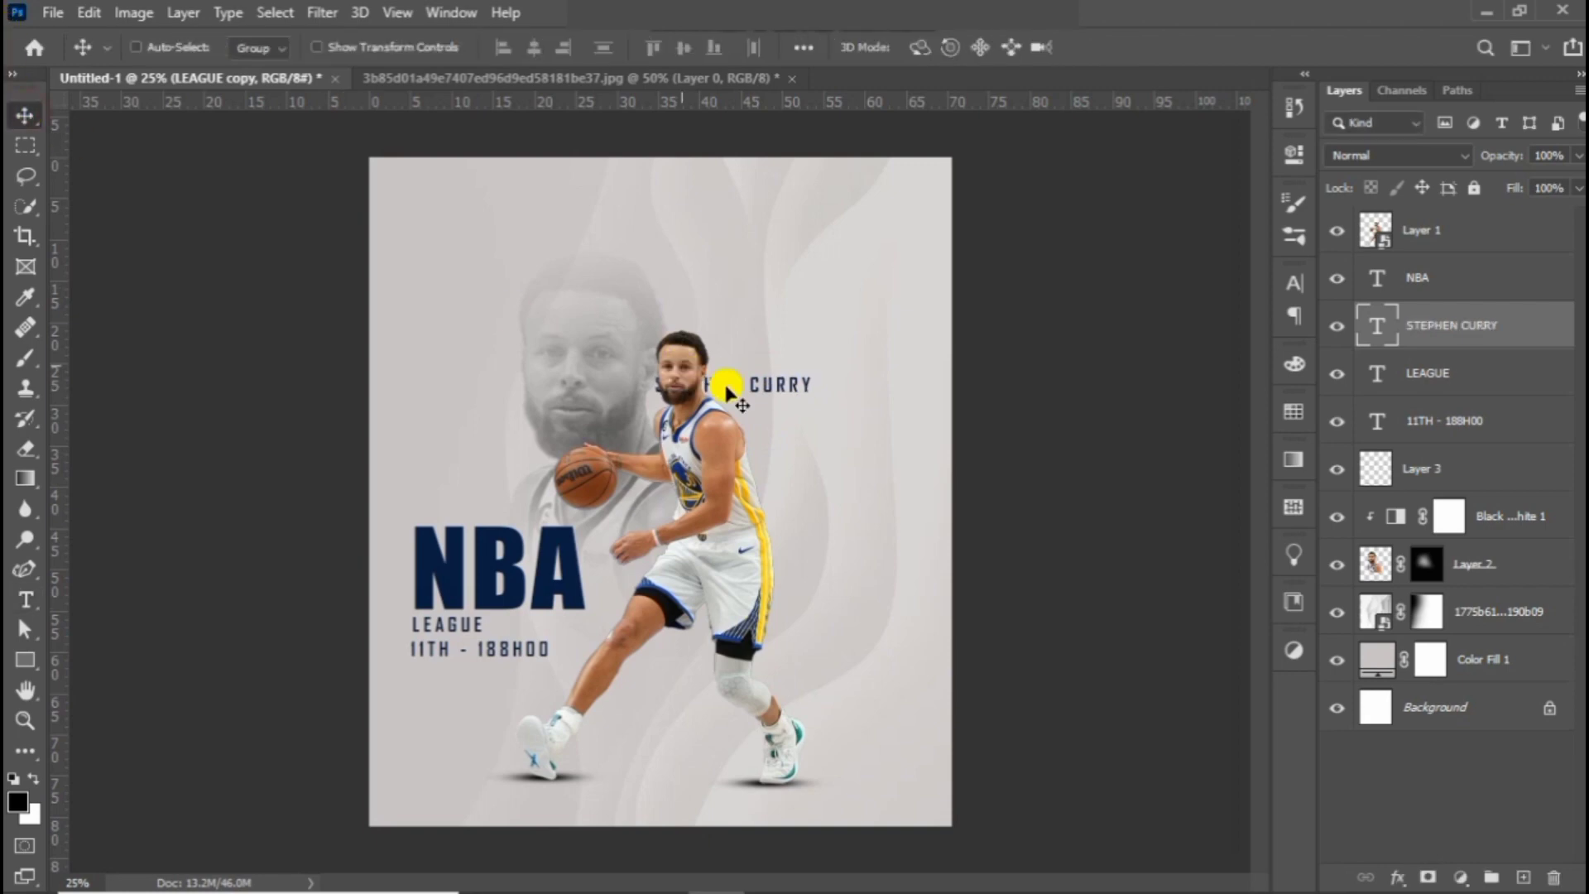
- Move the STEPHEN CURRY text out from behind the player to the right of his head and apply a free transform
left_click_drag(754, 369, 869, 386)
key("ctrl+t")
key("Return")
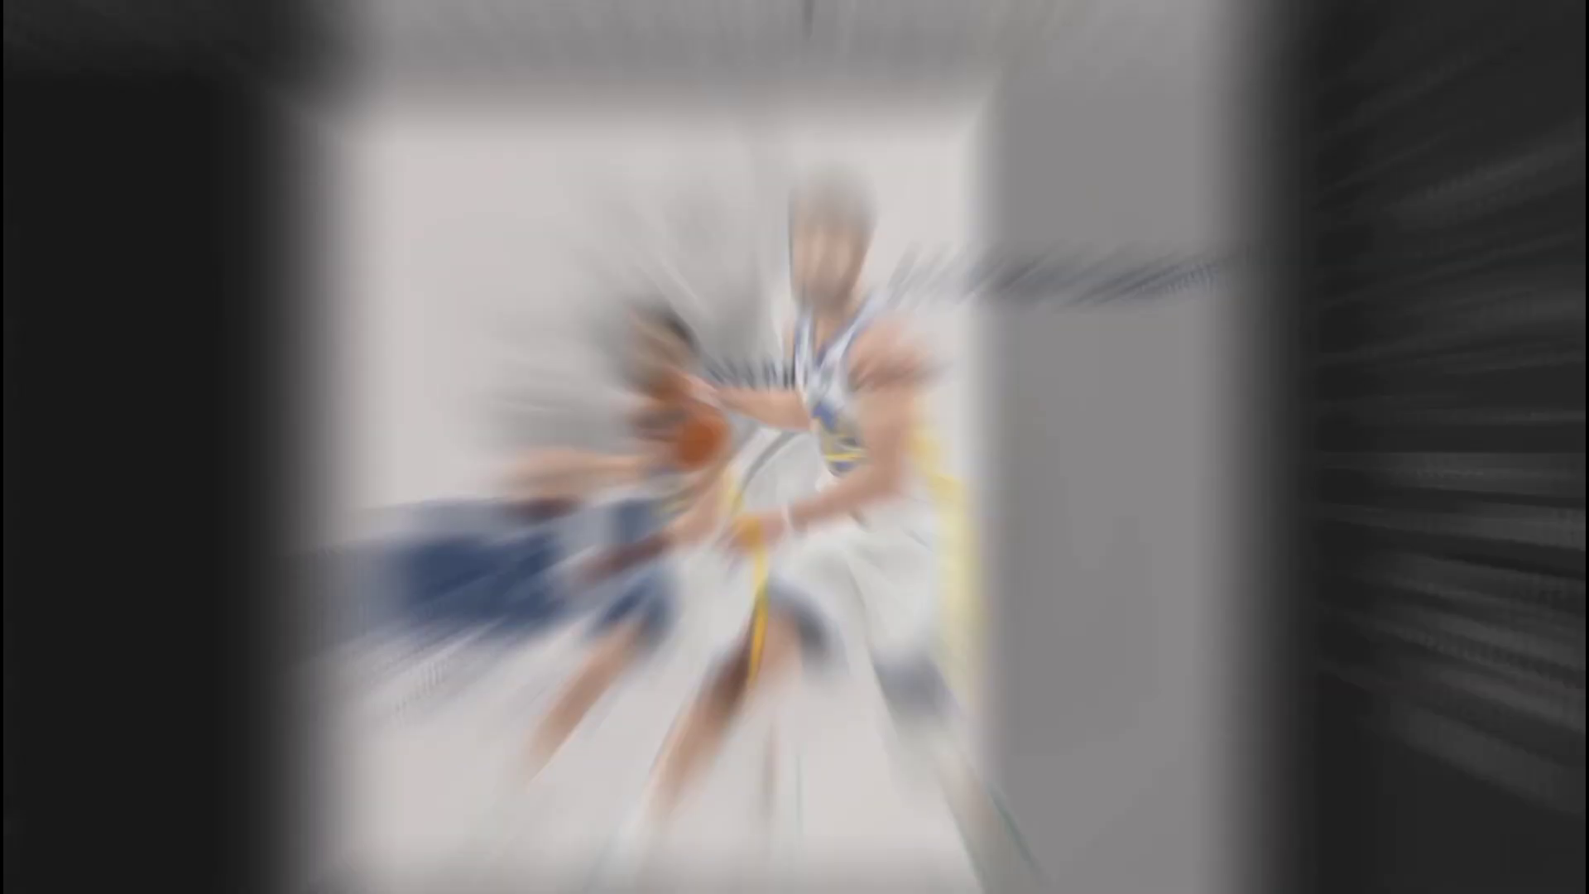